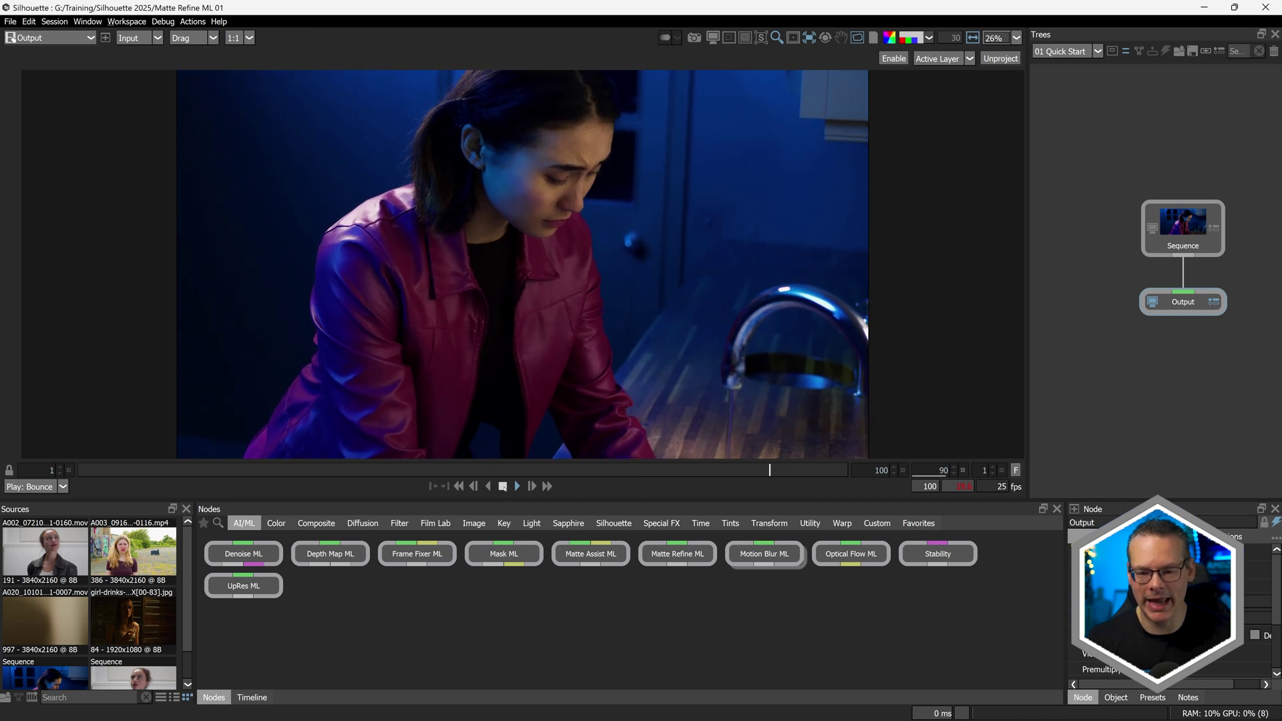
At frame 50, insert a Matte Assist ML node between Sequence and Output and view it.
drag(478, 470, 458, 462)
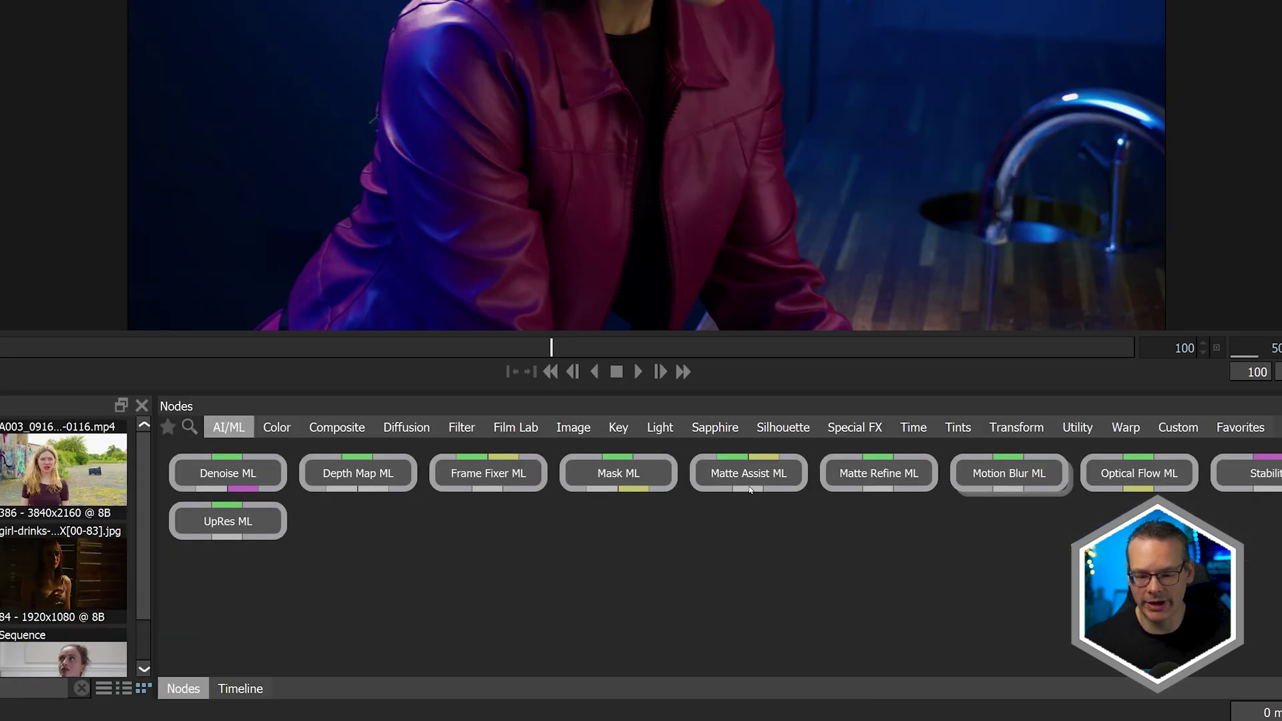
drag(752, 485, 1281, 62)
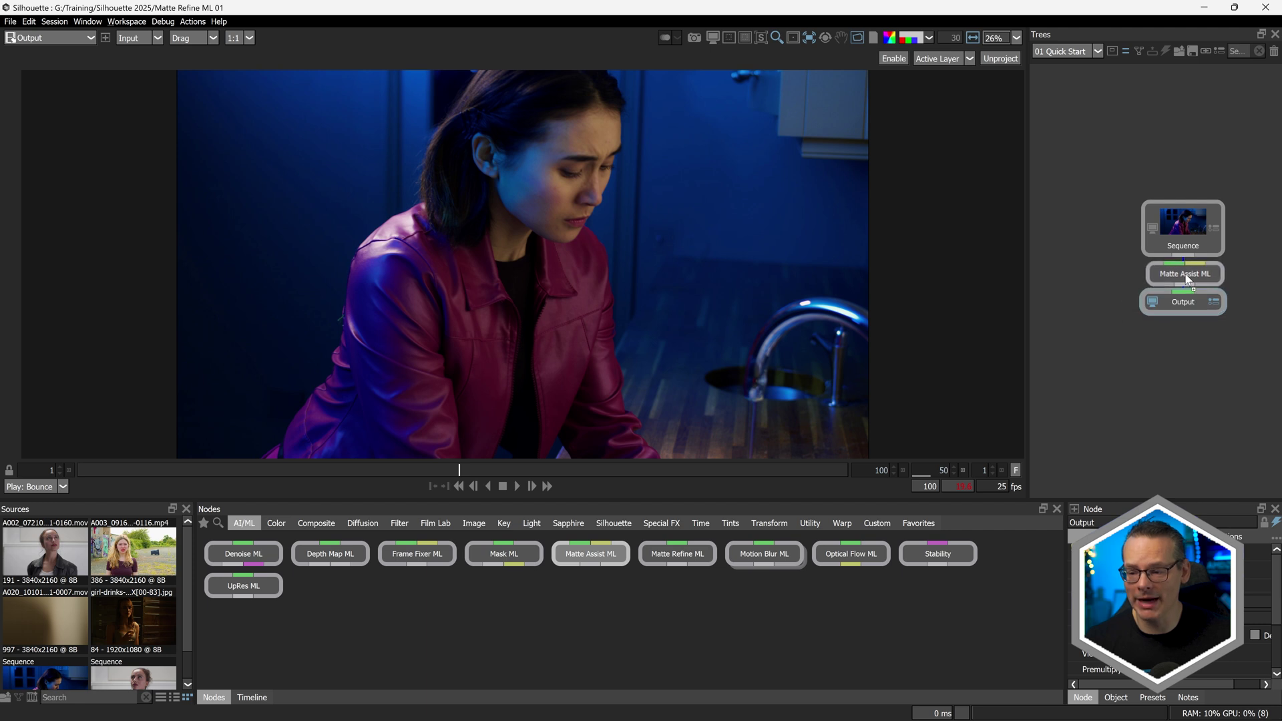
click(1186, 279)
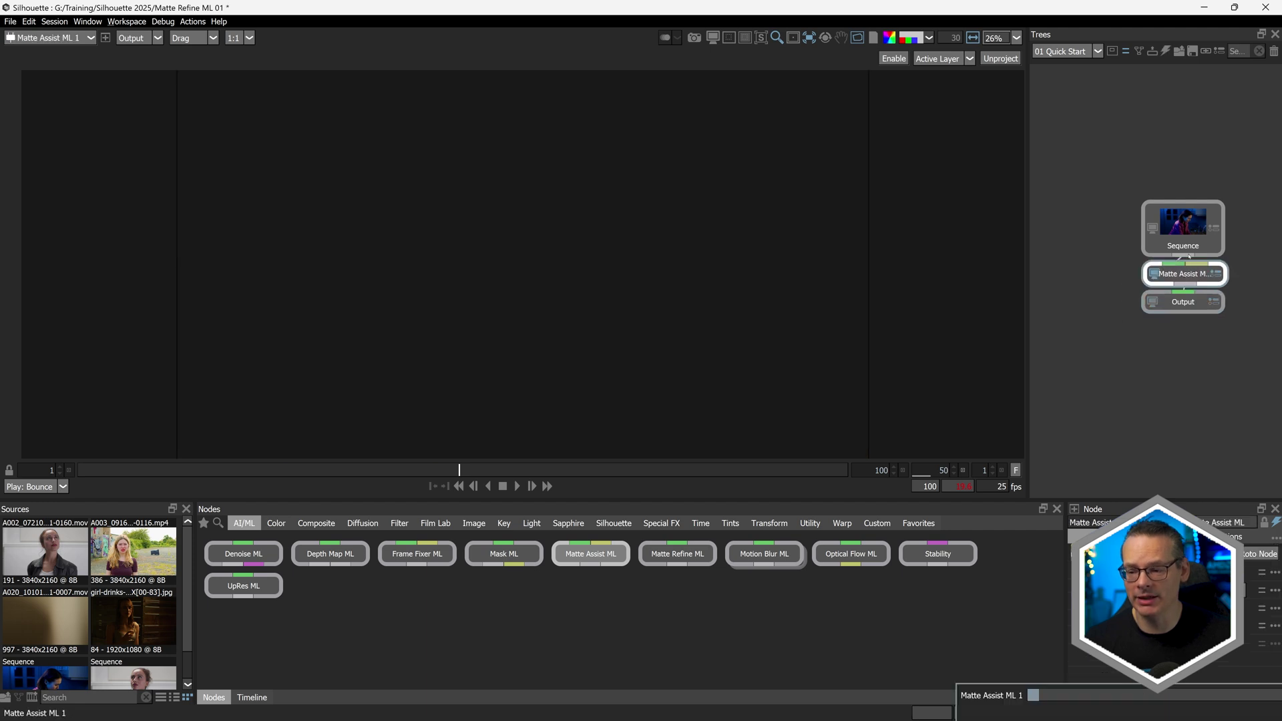
Space the Sequence, Matte Assist ML and Output nodes out vertically in the tree.
drag(1182, 231, 1183, 147)
drag(1183, 302, 1175, 403)
drag(1172, 279, 1168, 325)
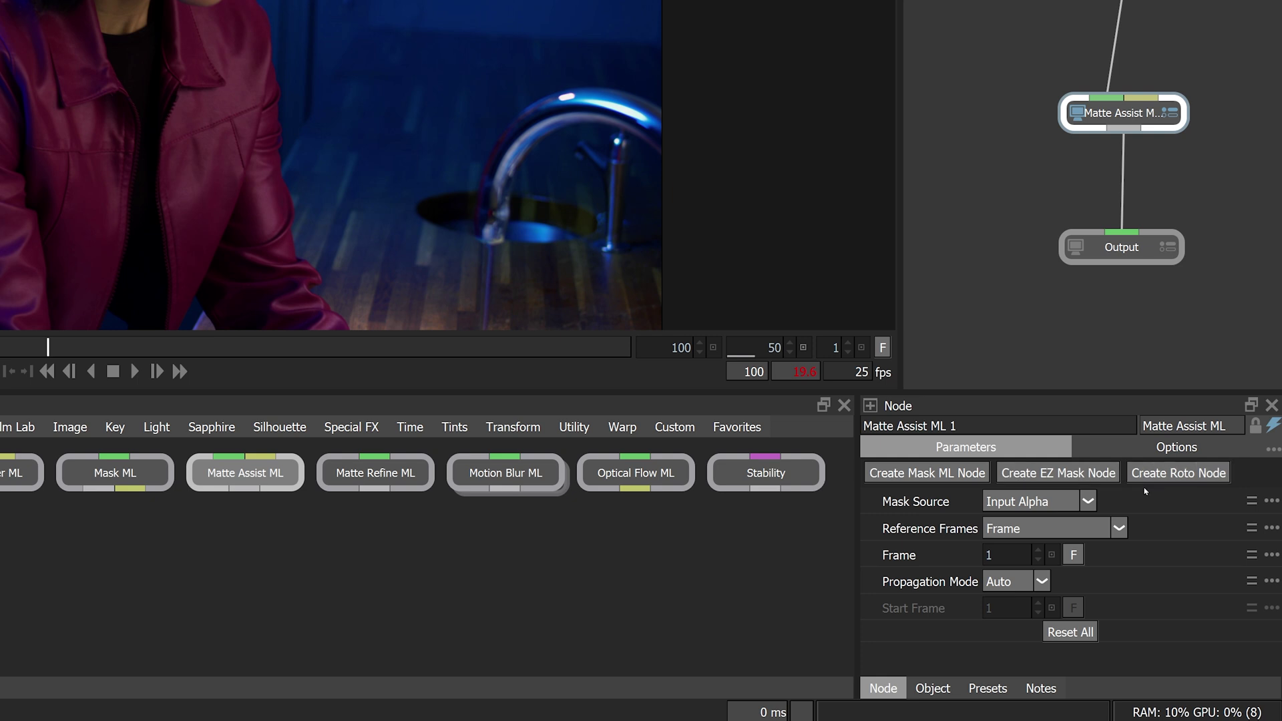
Create a Mask ML node feeding Matte Assist with a jacket point at frame 50, checking the alpha.
click(874, 470)
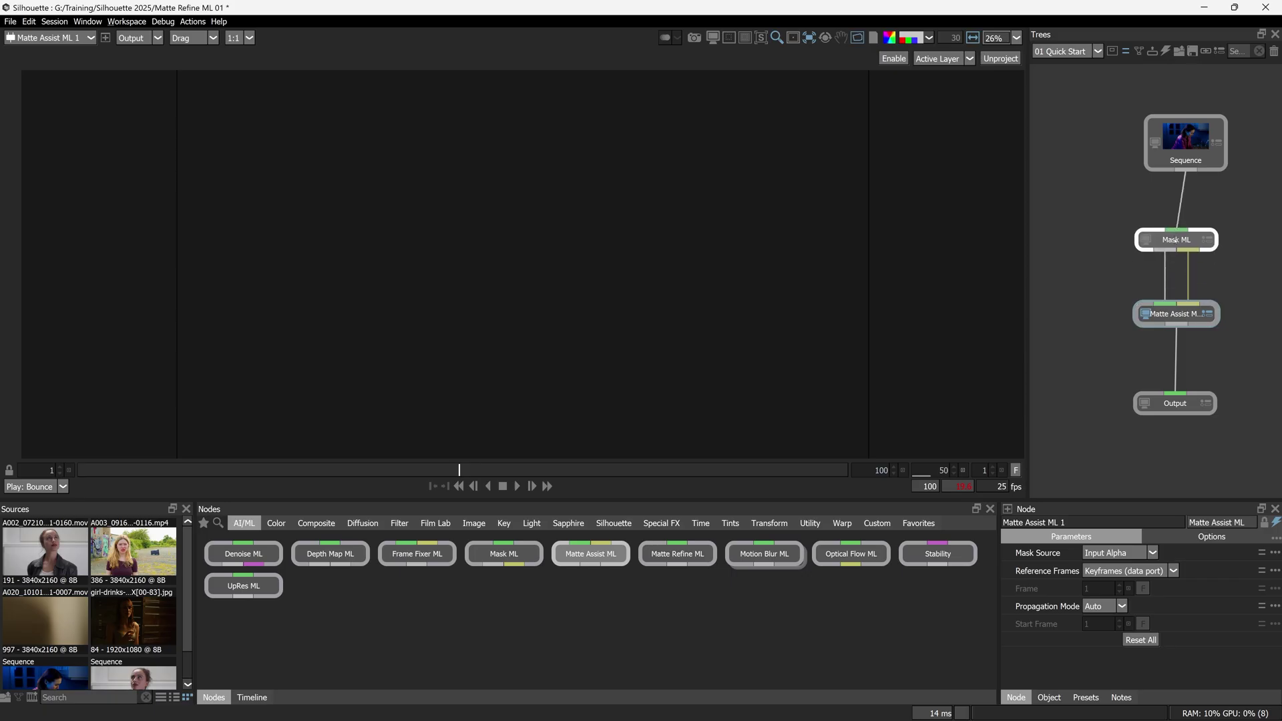
click(1163, 242)
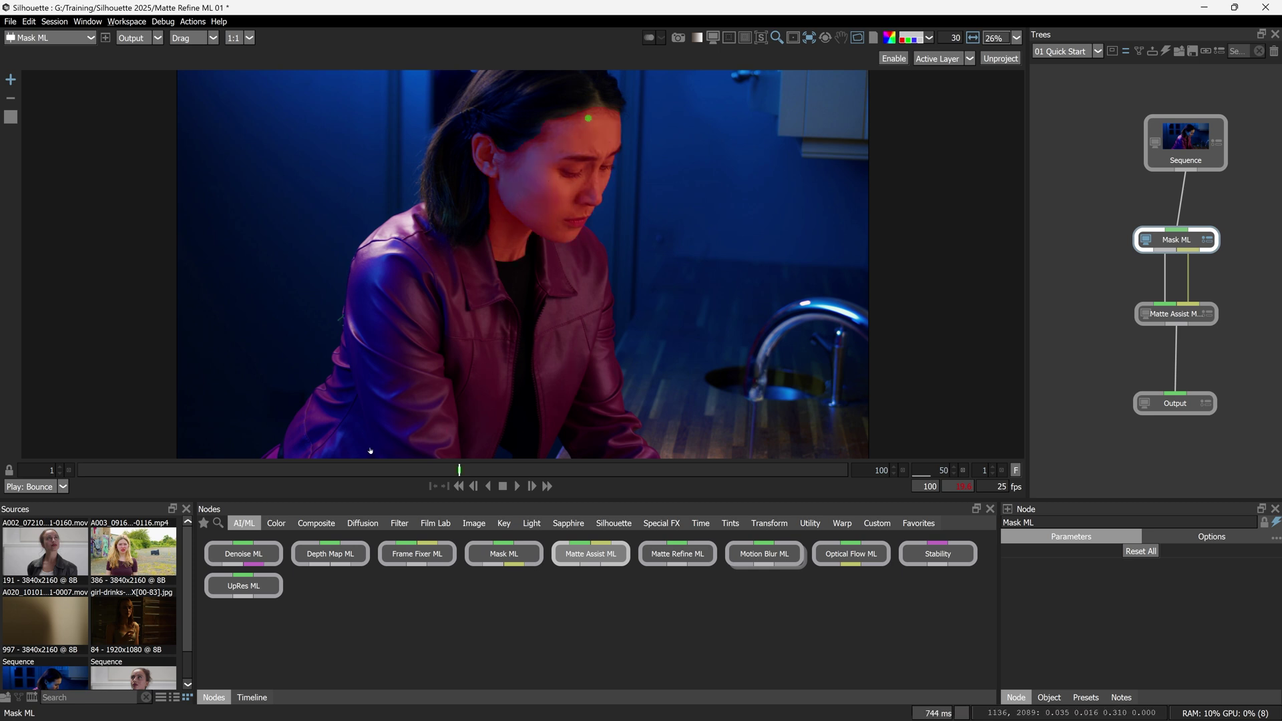
click(345, 447)
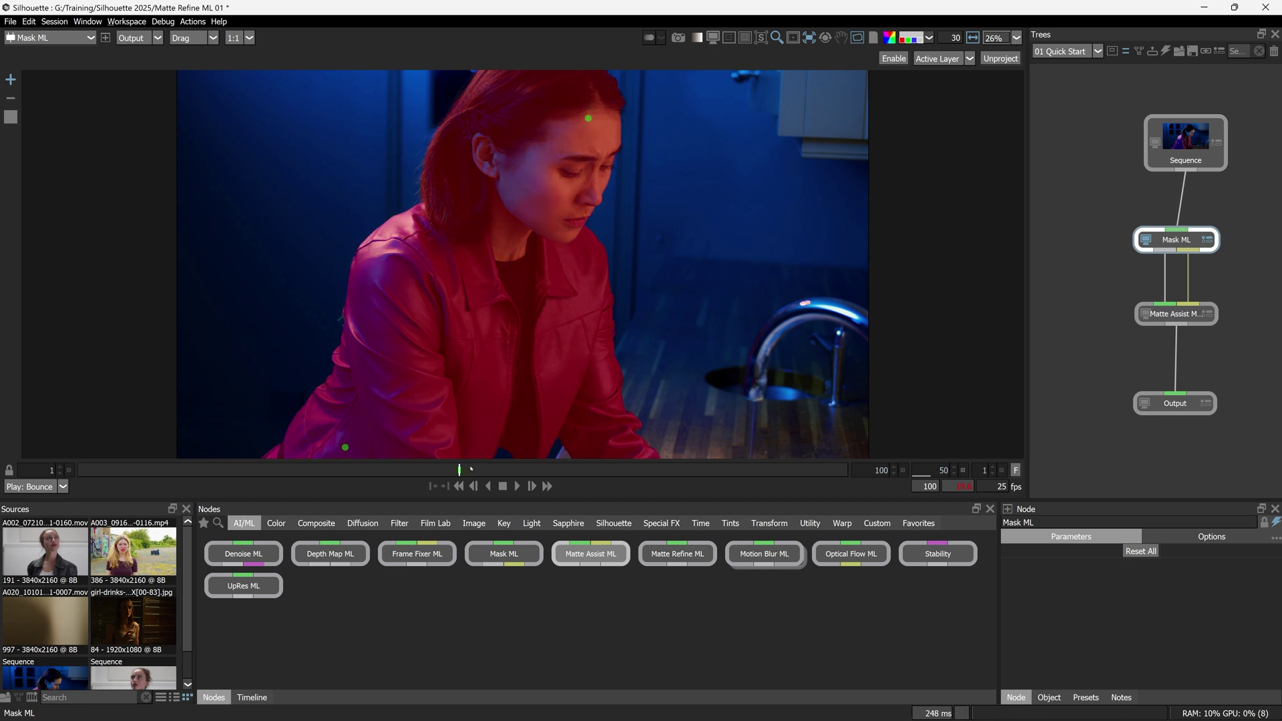
key(a)
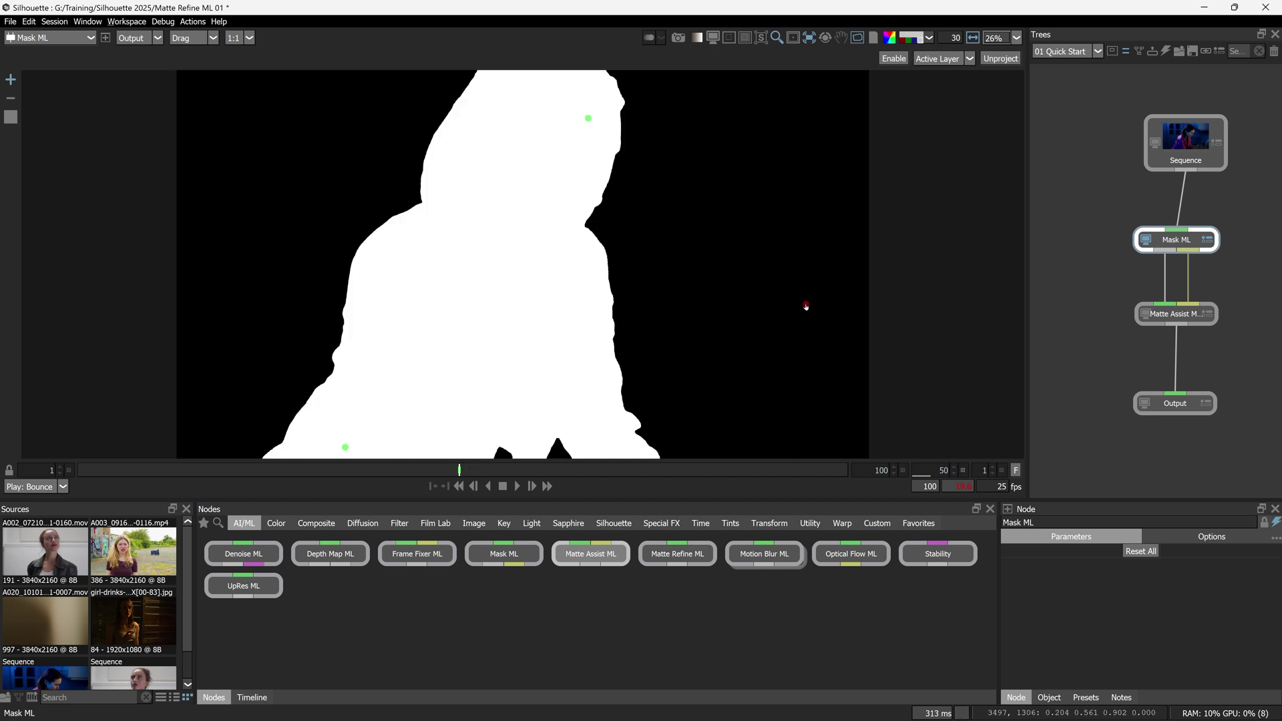
key(a)
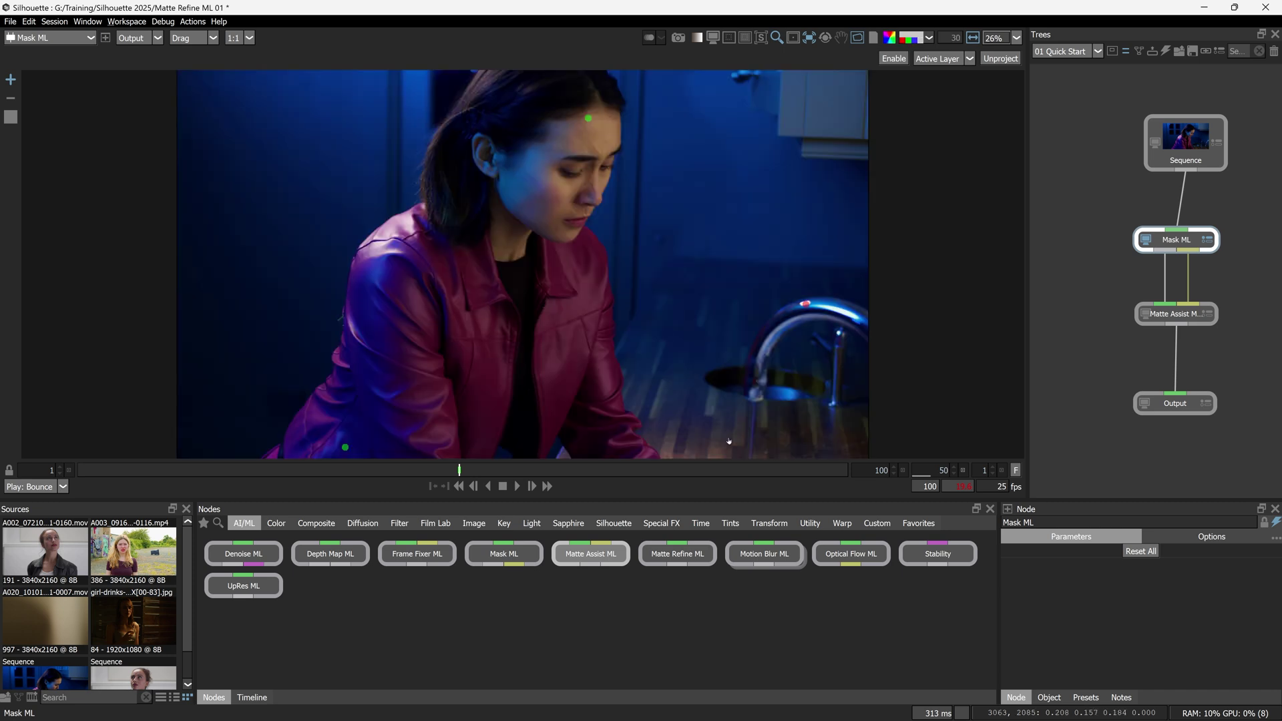
Add a jacket point at frame 100, then hair and lower-jacket points at frame 1.
click(849, 471)
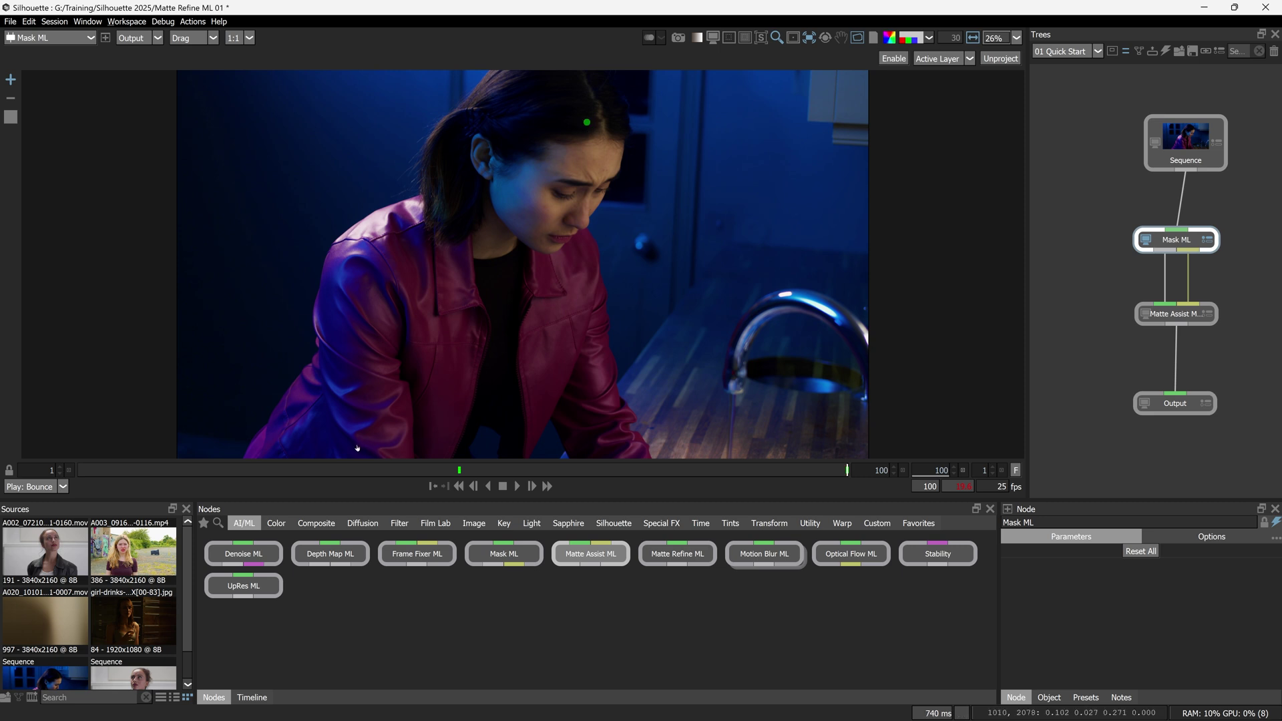
click(323, 445)
drag(126, 470, 79, 470)
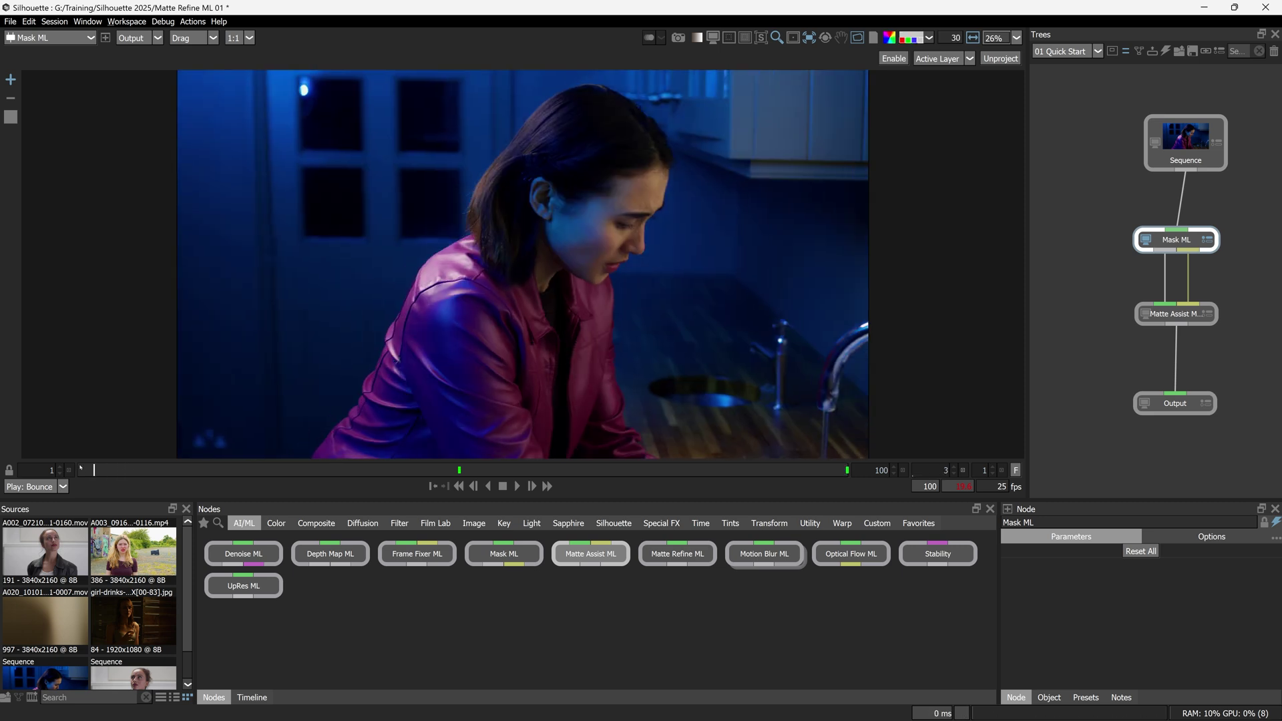
click(590, 125)
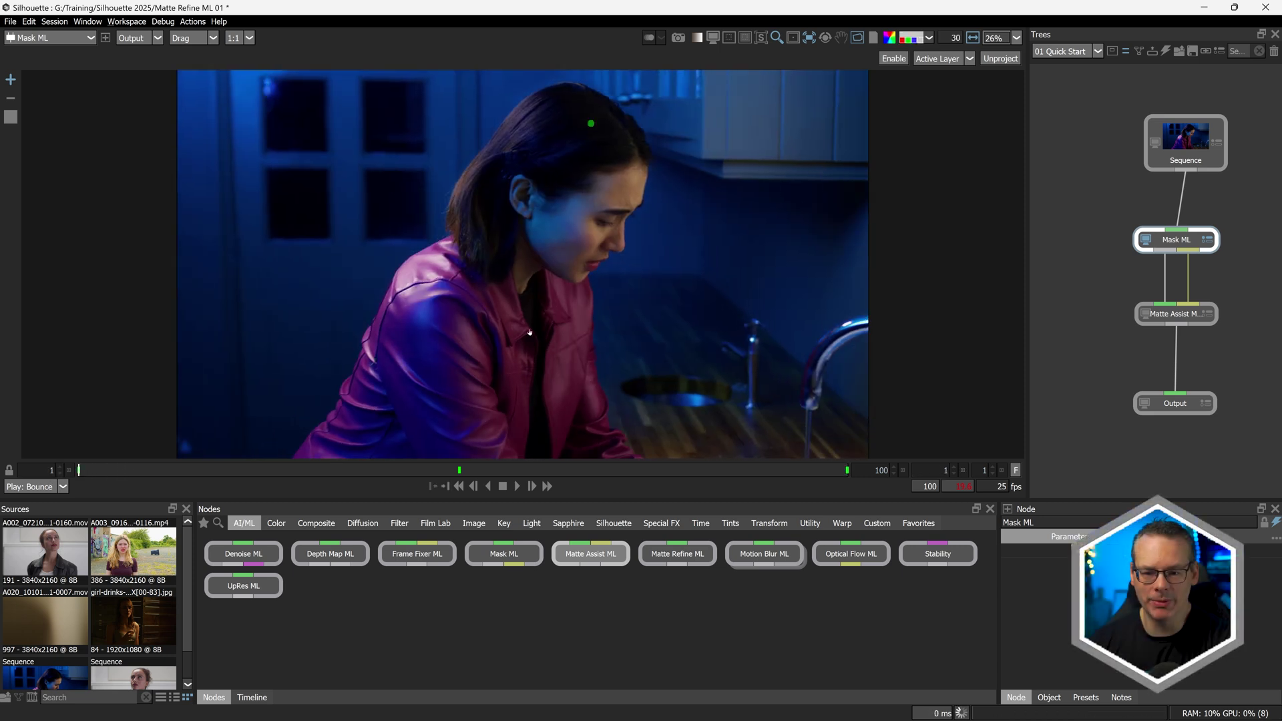
click(363, 454)
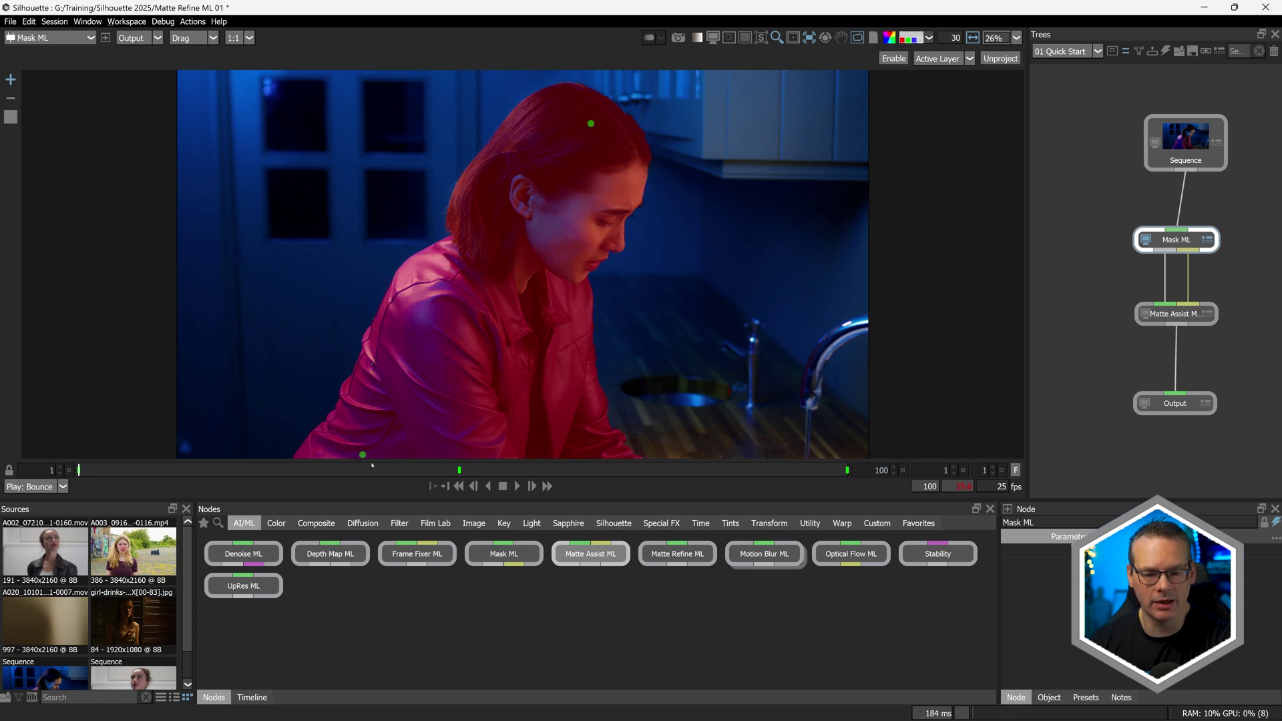
key(a)
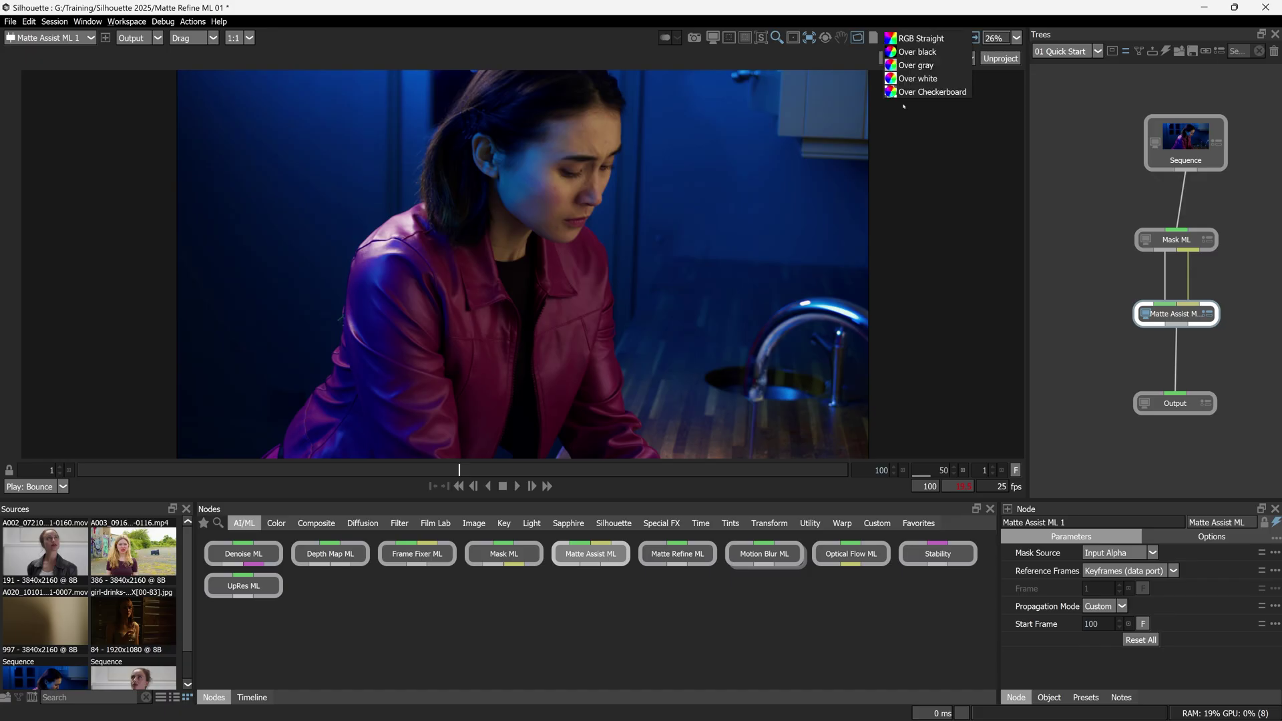
Show the matted woman over grey and zoom in on the top of her head.
click(915, 64)
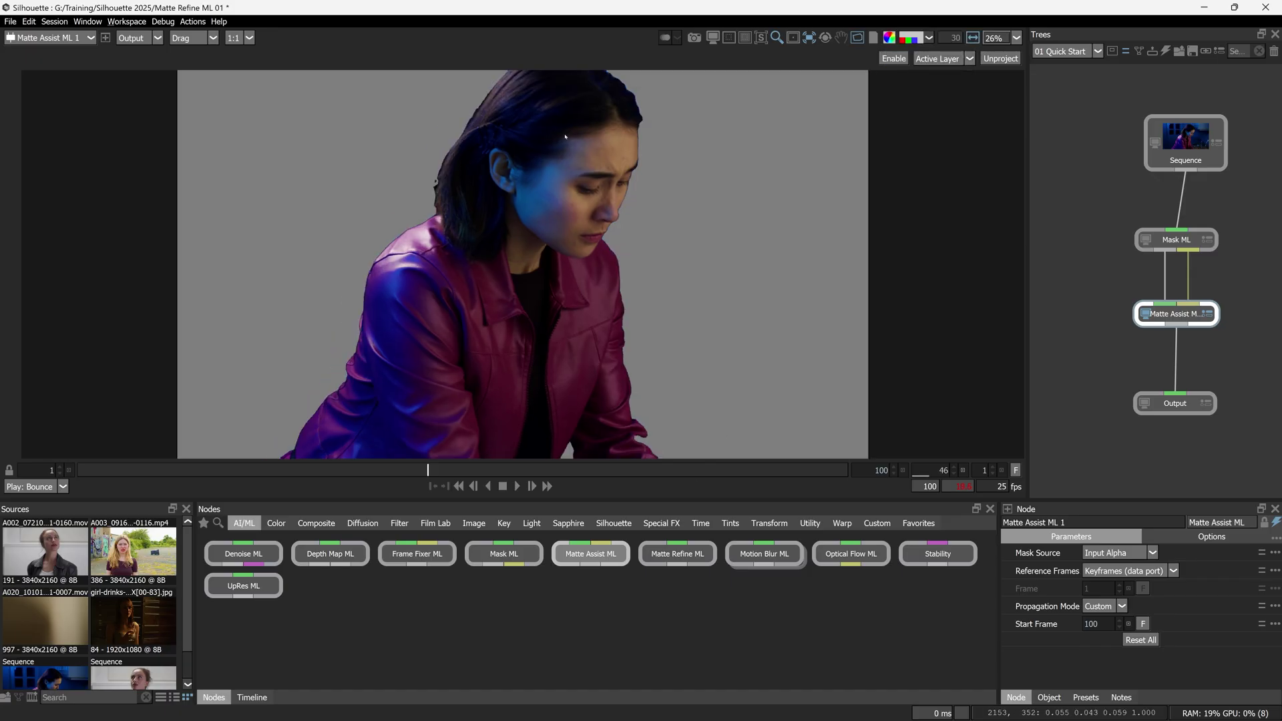
scroll(565, 137, up, 5)
drag(339, 278, 593, 325)
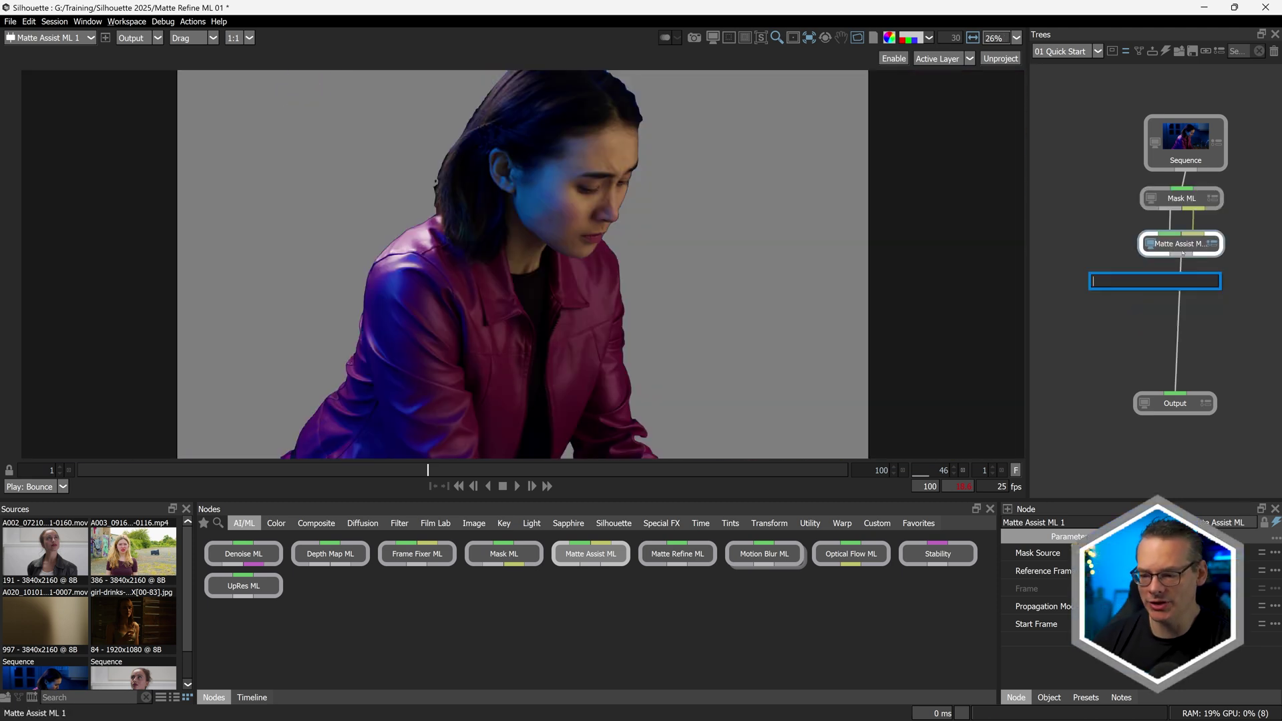
Insert a Cache 1 node below Matte Assist ML and move to frame 54.
text(cache)
key(Return)
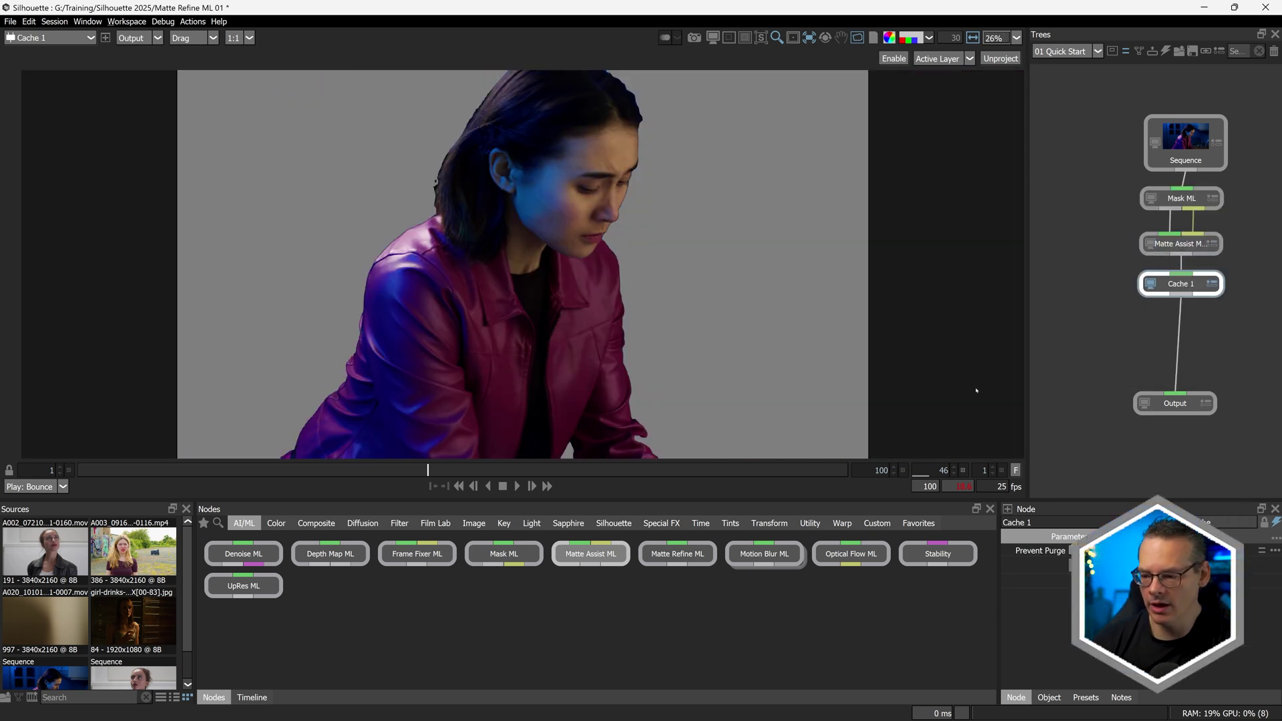
key(space)
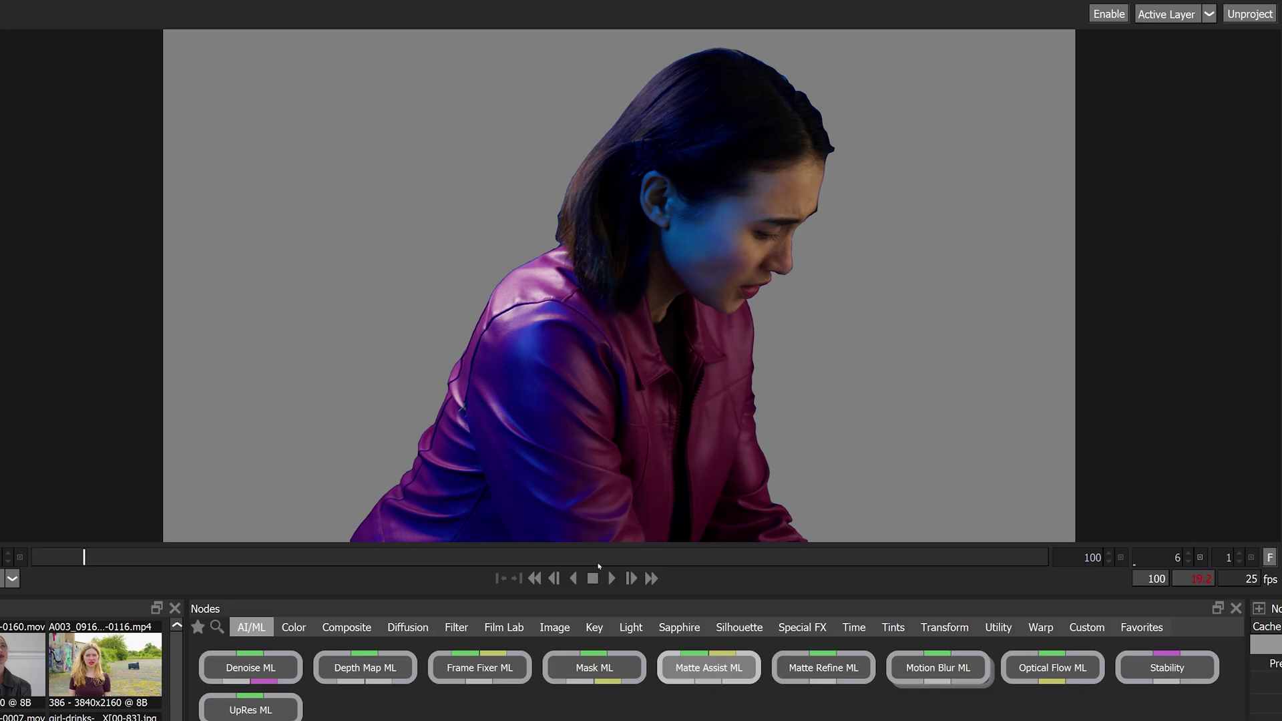
click(489, 471)
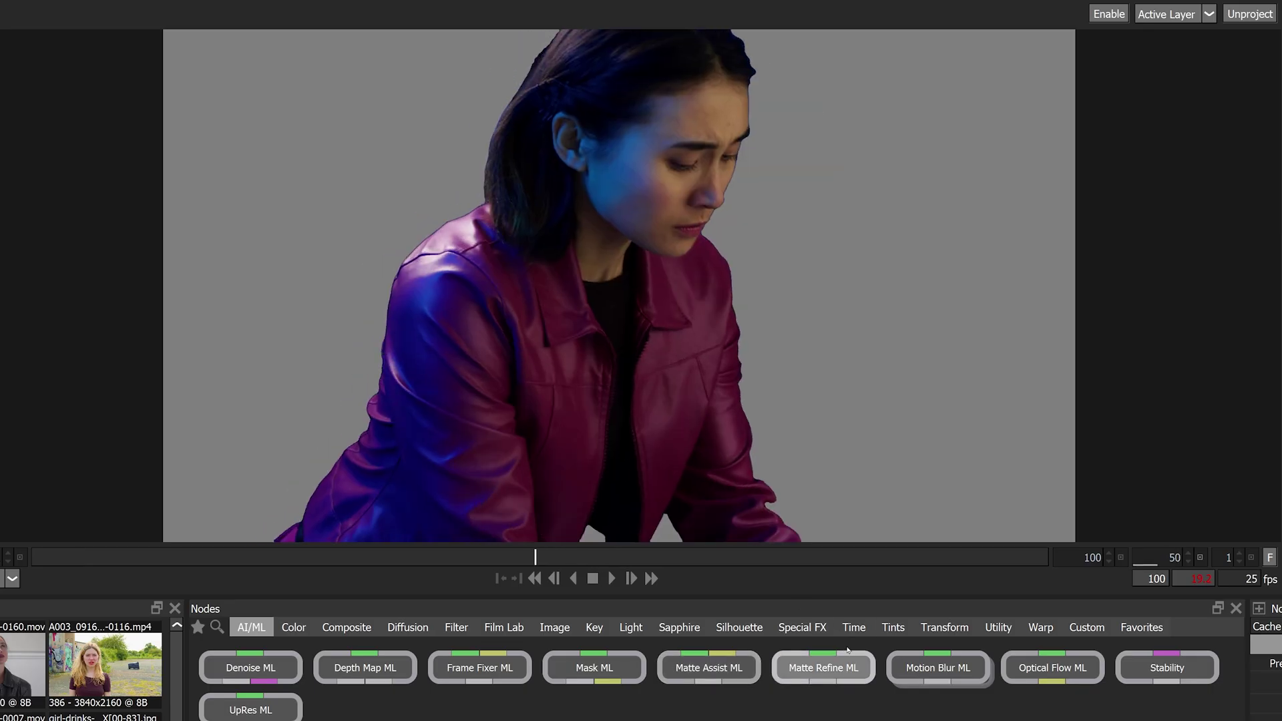
Add Matte Refine ML below Cache 1, view its alpha, and keep the Image Matting v1.0 (Sharper) model.
drag(834, 676, 1281, 404)
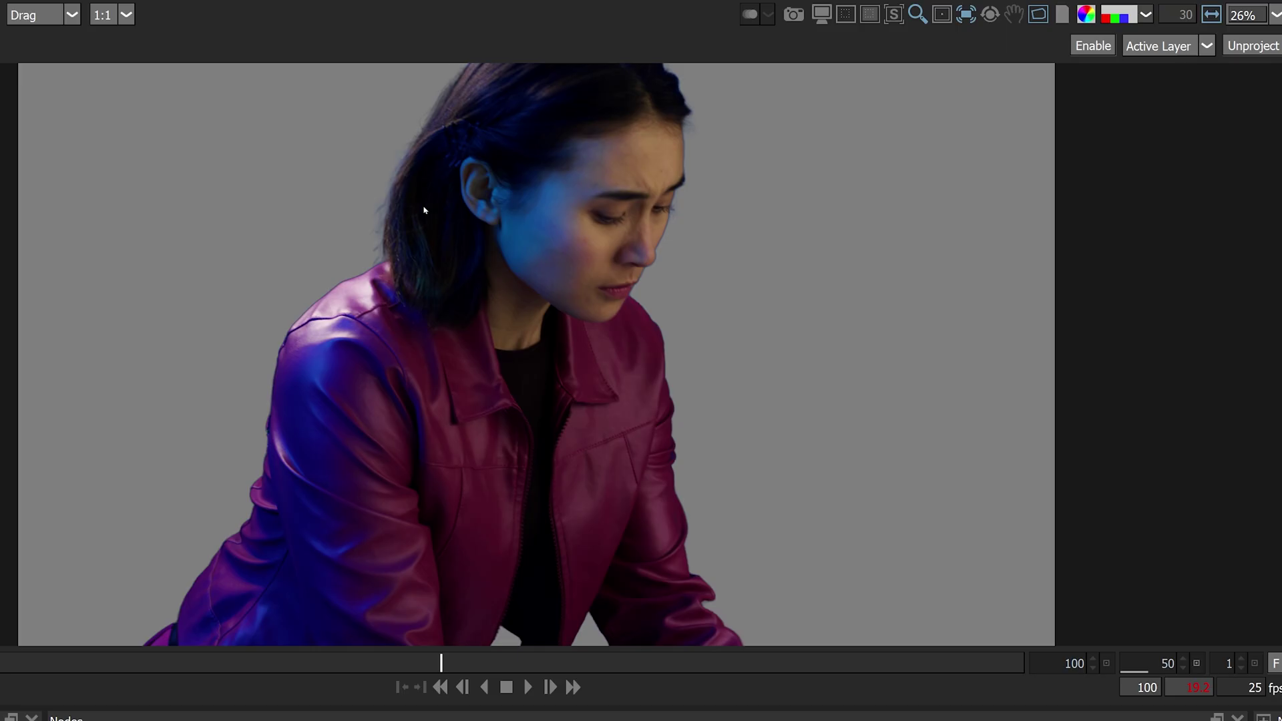
scroll(423, 209, up, 5)
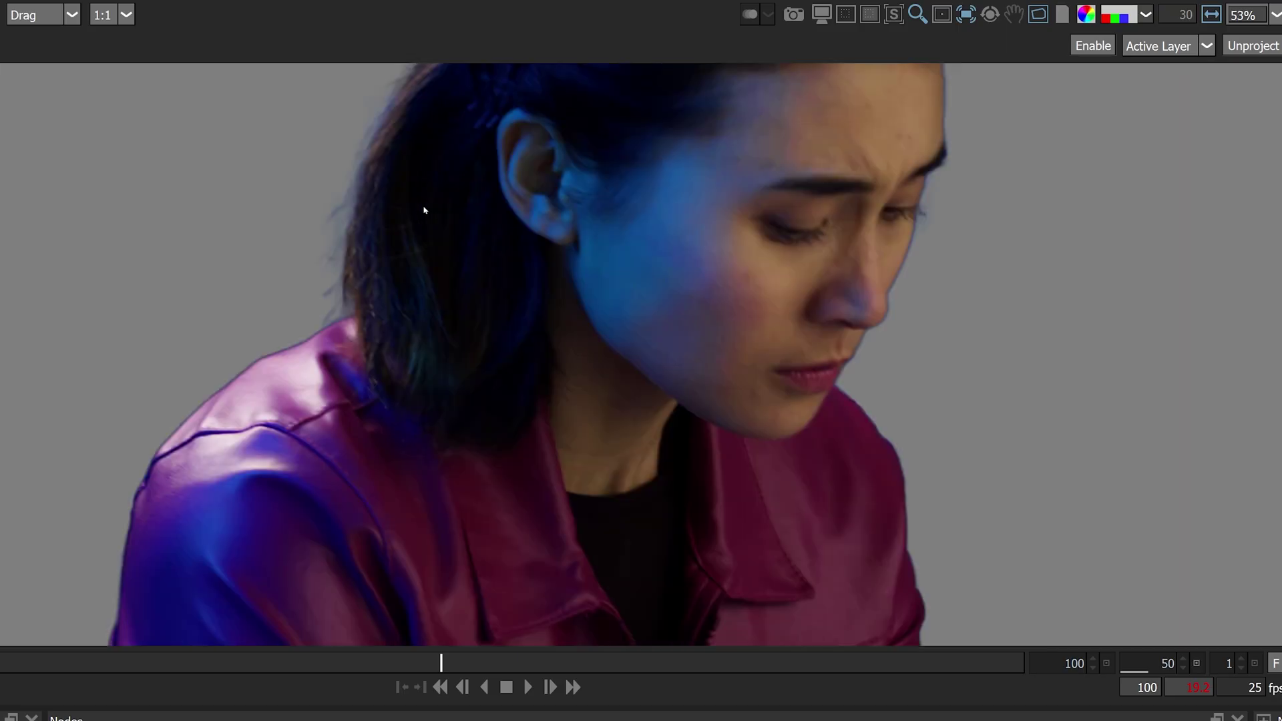
key(a)
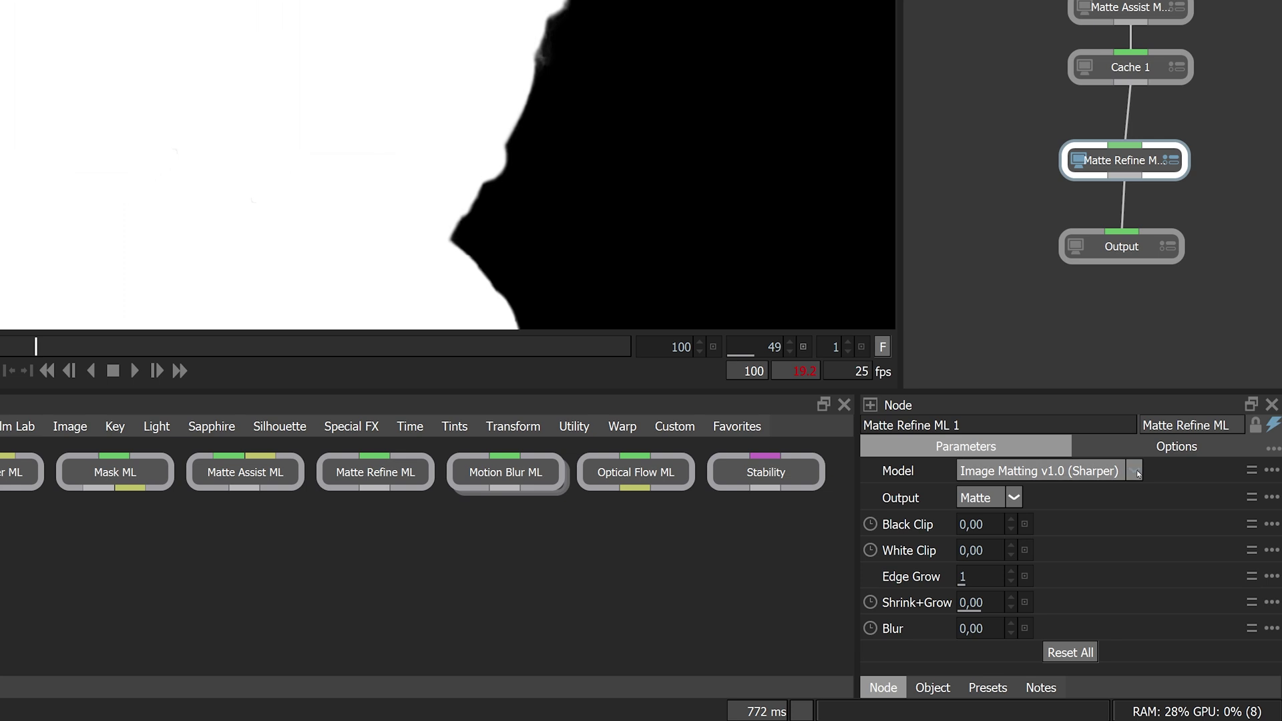
click(1135, 471)
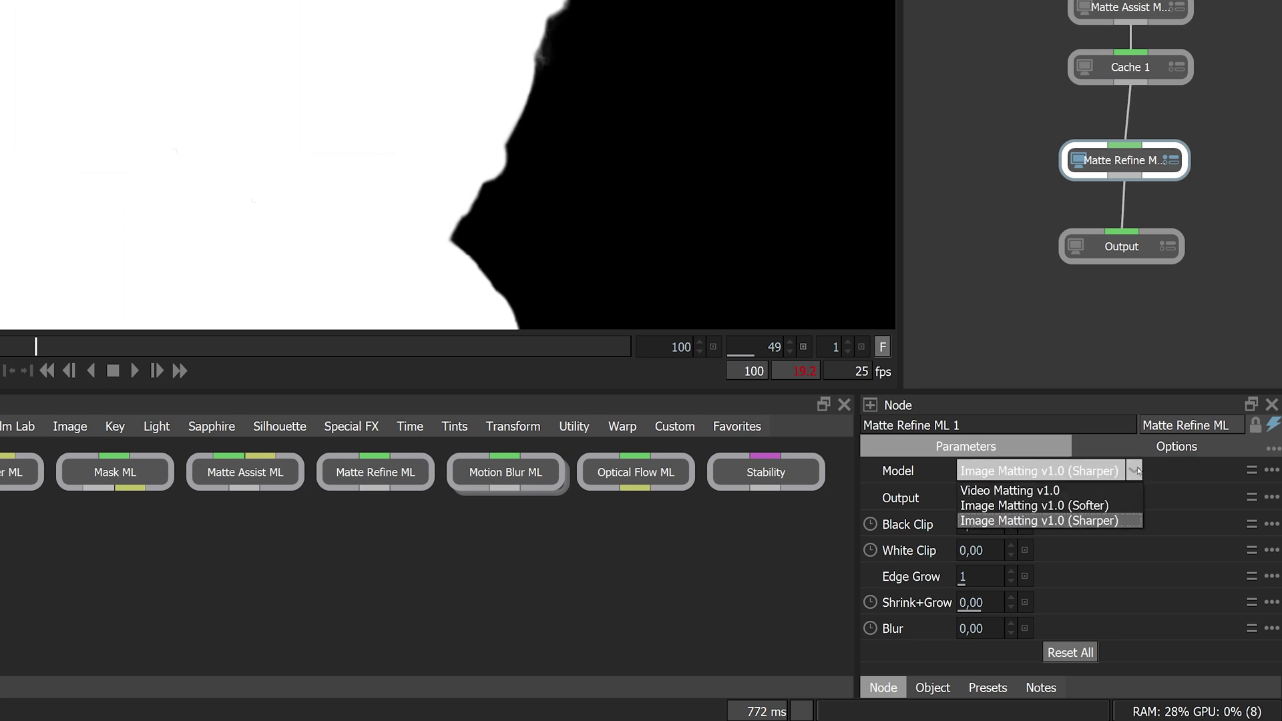
click(1165, 474)
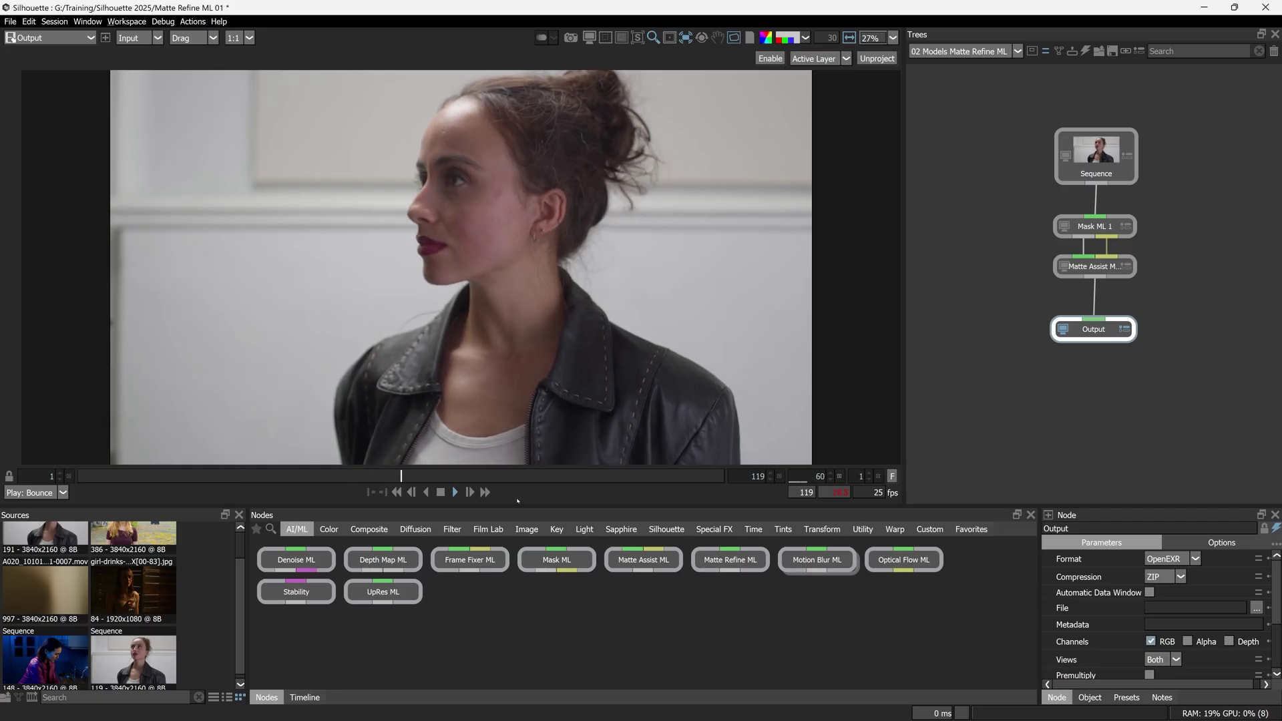
Toggle the new shot between alpha matte and colour-with-matte views.
key(a)
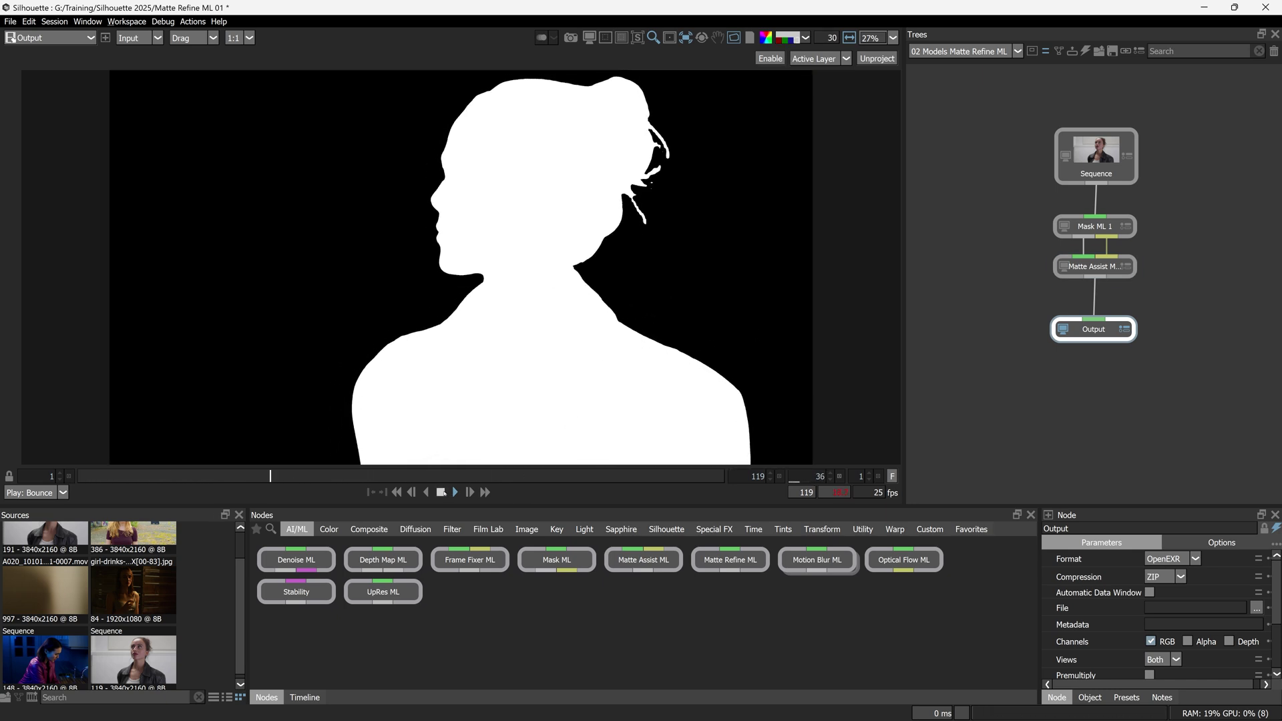
key(a)
key(o)
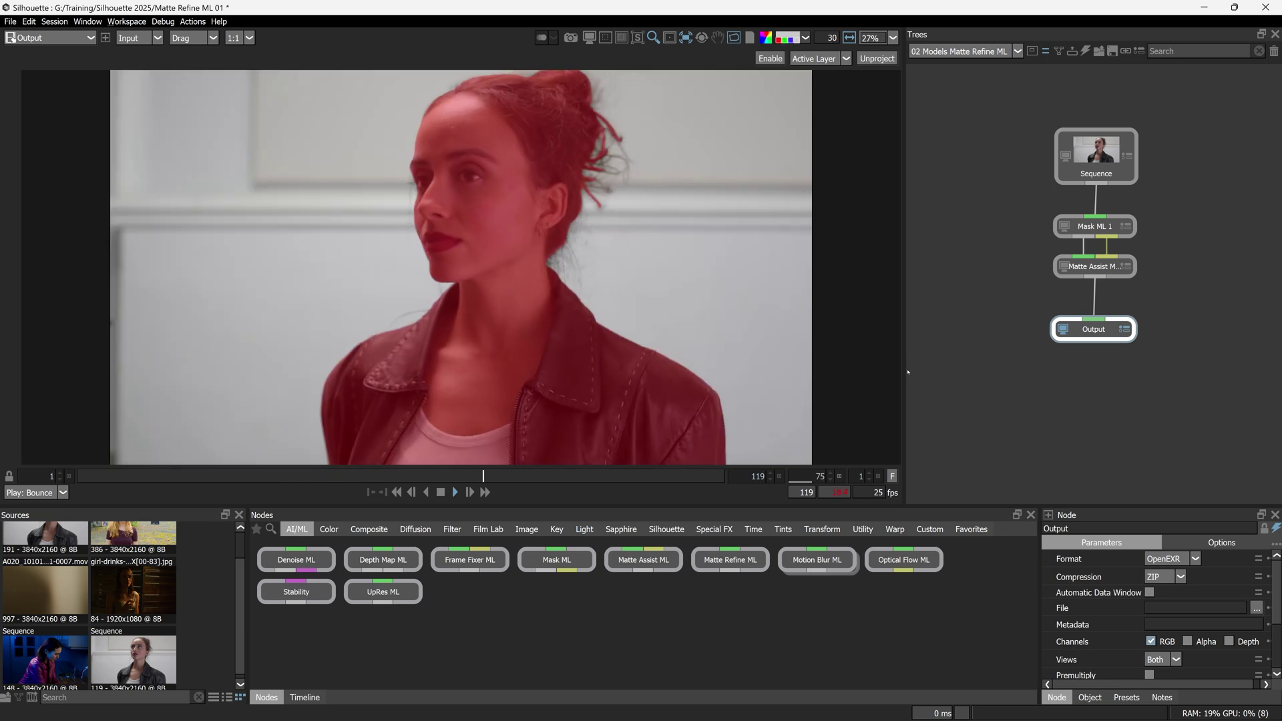
key(a)
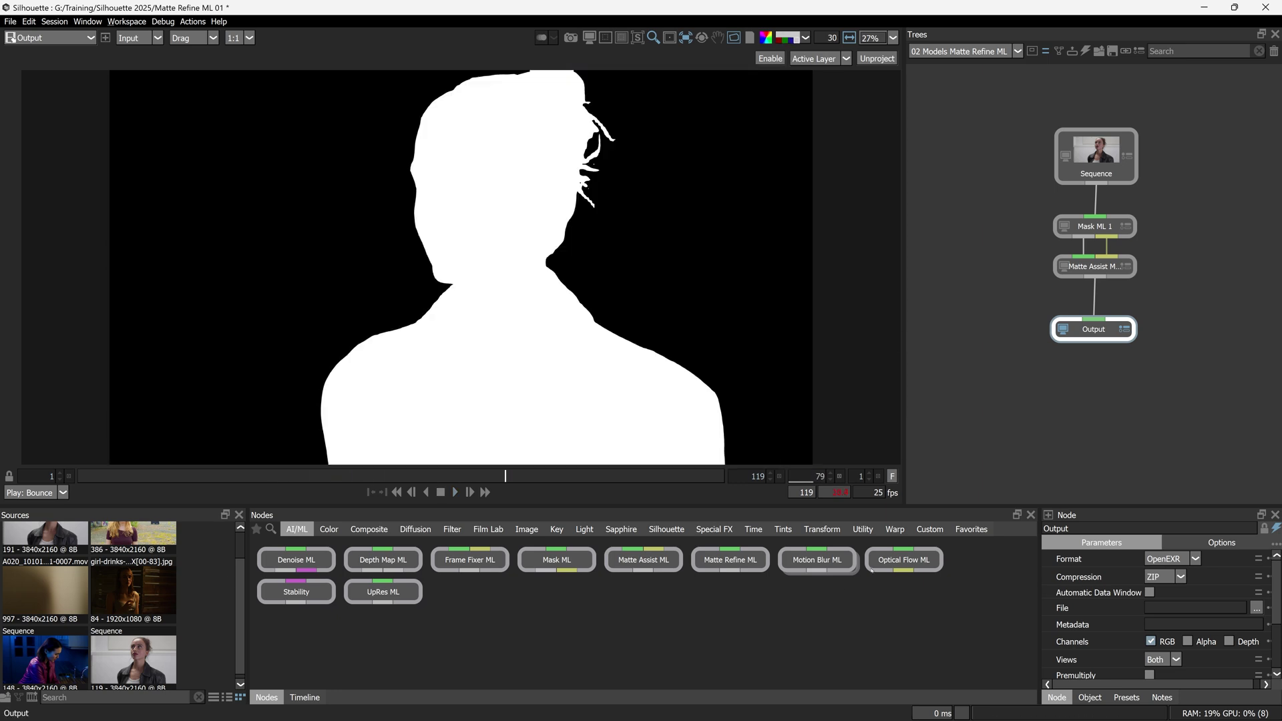
Insert Matte Refine ML before Output, compare input and output mattes, and fit the frame.
drag(736, 556, 1094, 297)
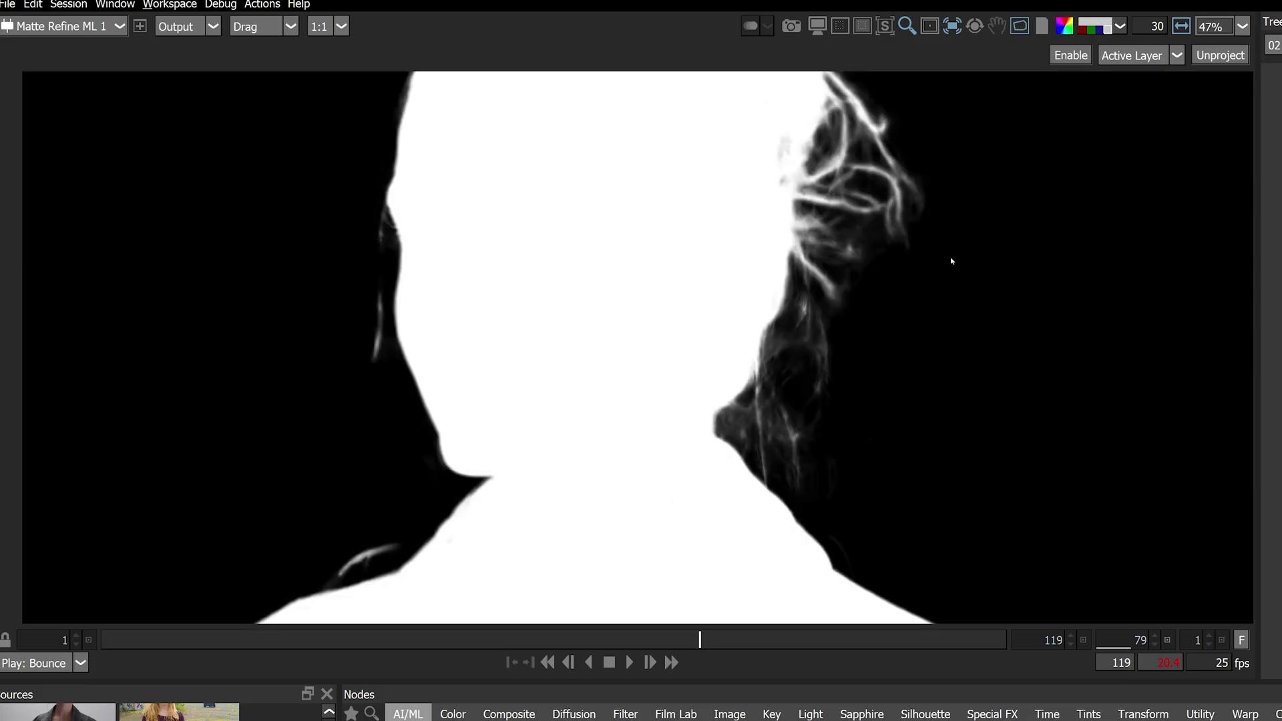
key(i)
key(o)
key(i)
key(o)
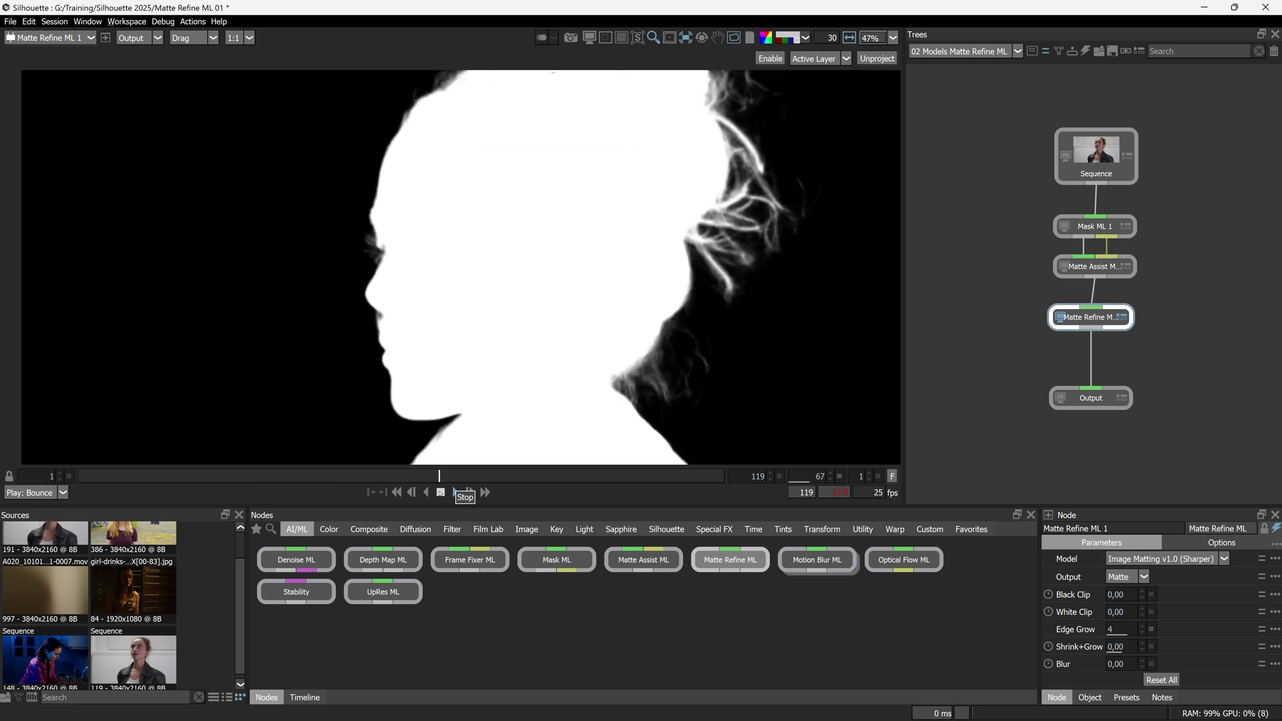
key(f)
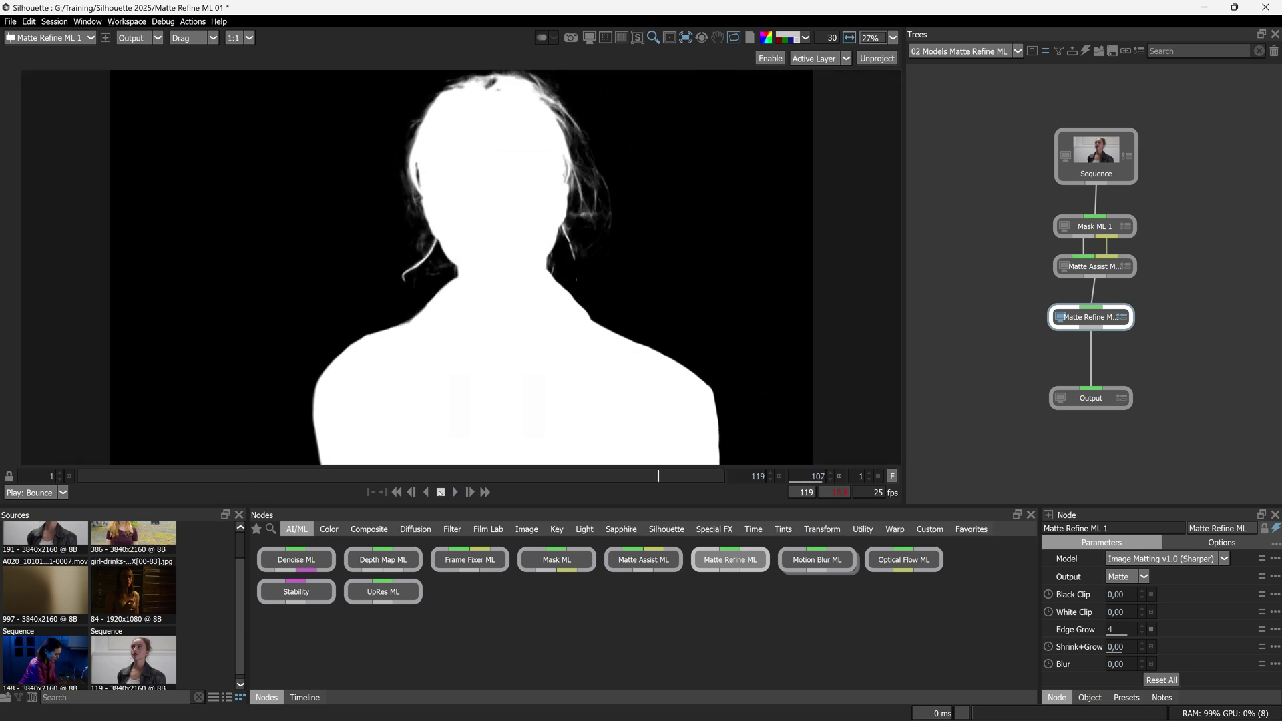
Review the Matte Refine ML model list, ending on the Video Matting v1.0 model.
click(1211, 559)
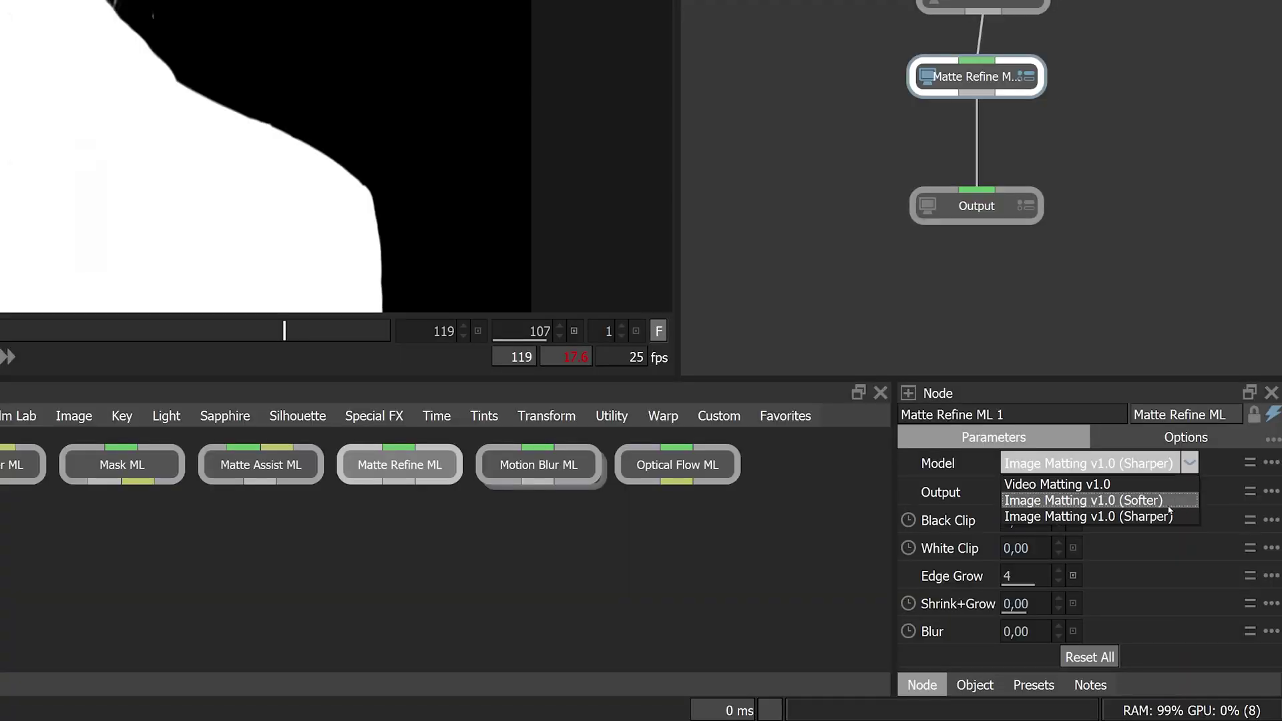
click(1168, 508)
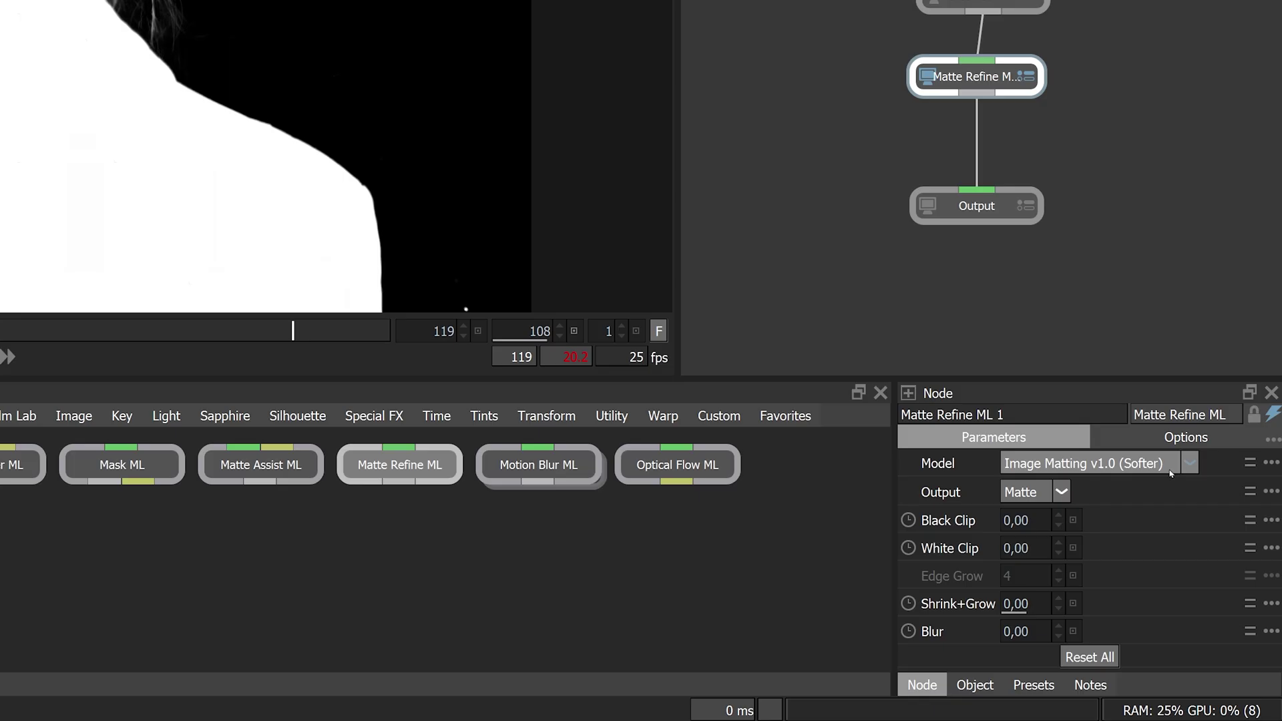
click(1205, 560)
click(1210, 579)
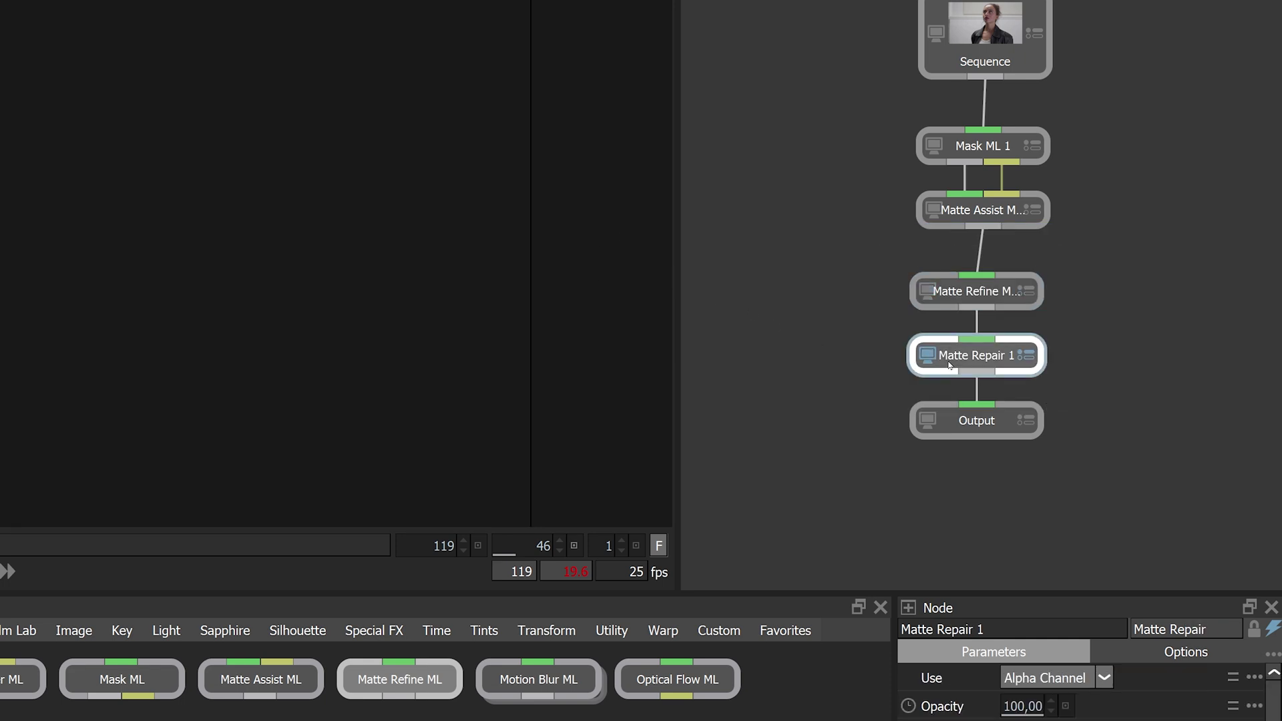
Branch Matte Repair off Matte Assist ML with Shrink+Grow -20 and Blur 7, then play back.
drag(971, 364, 1133, 306)
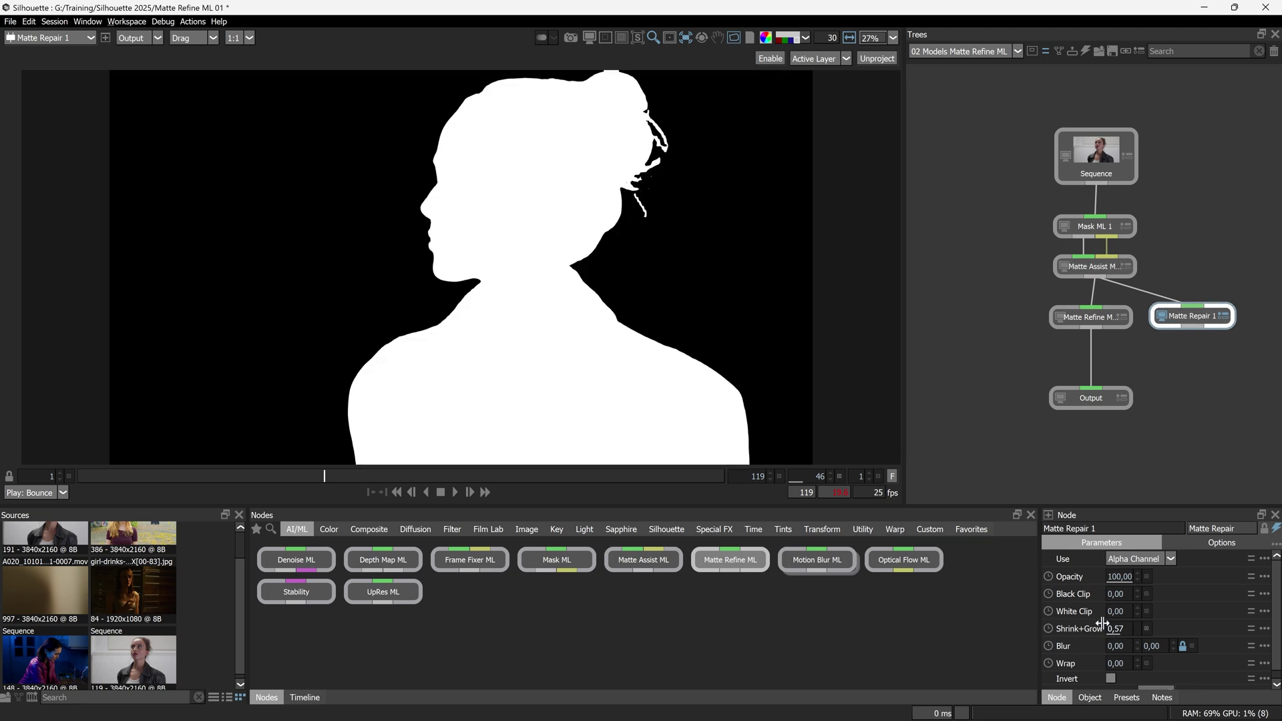
drag(1103, 623, 1084, 622)
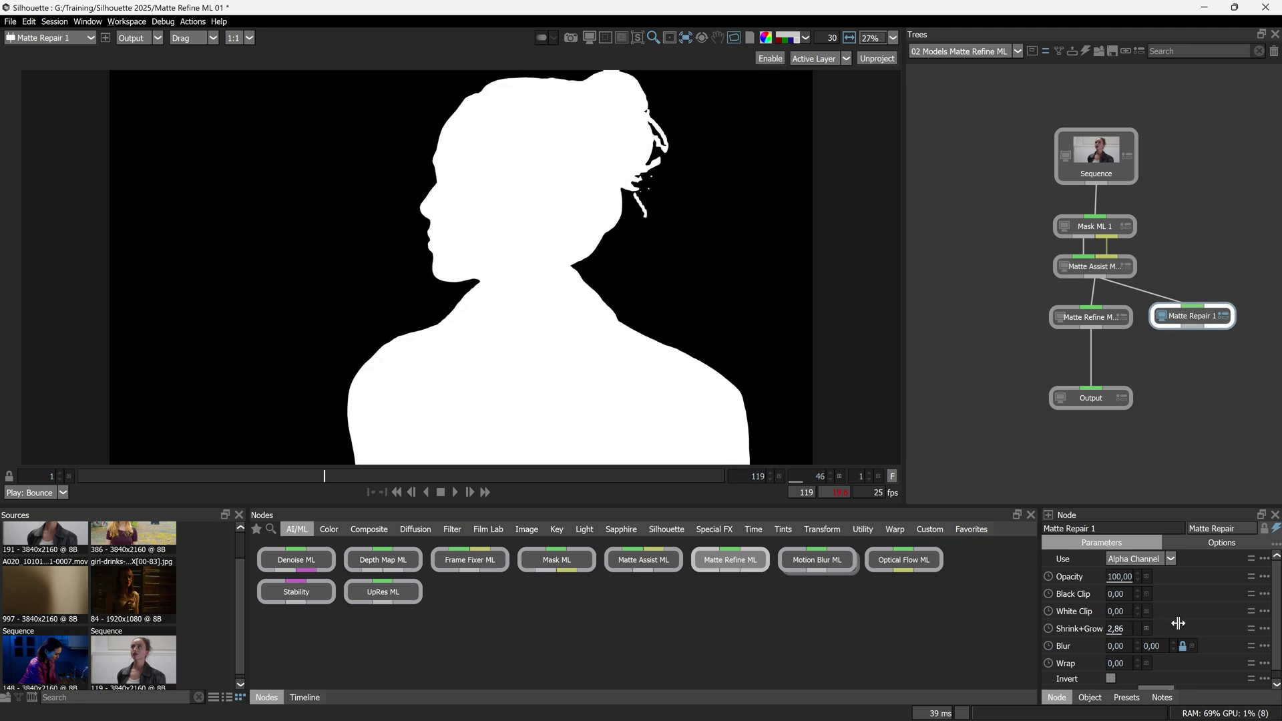
drag(1183, 624, 1252, 634)
drag(1116, 645, 1131, 648)
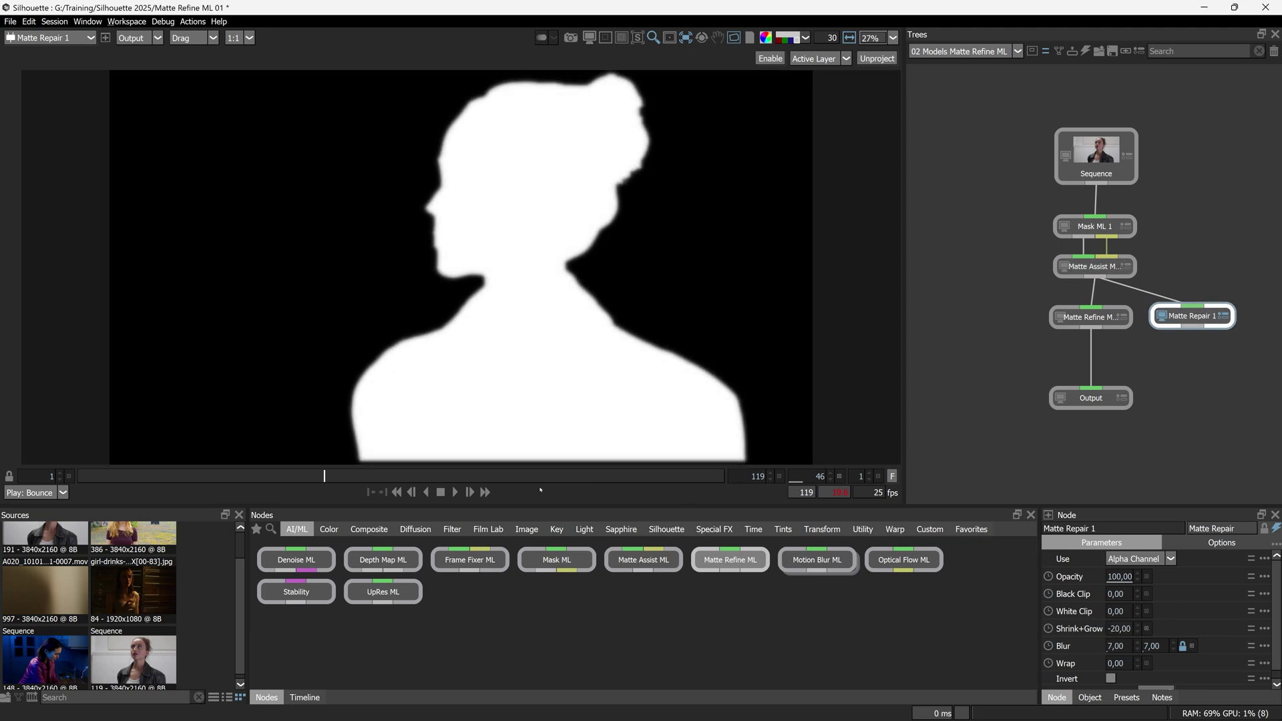
key(space)
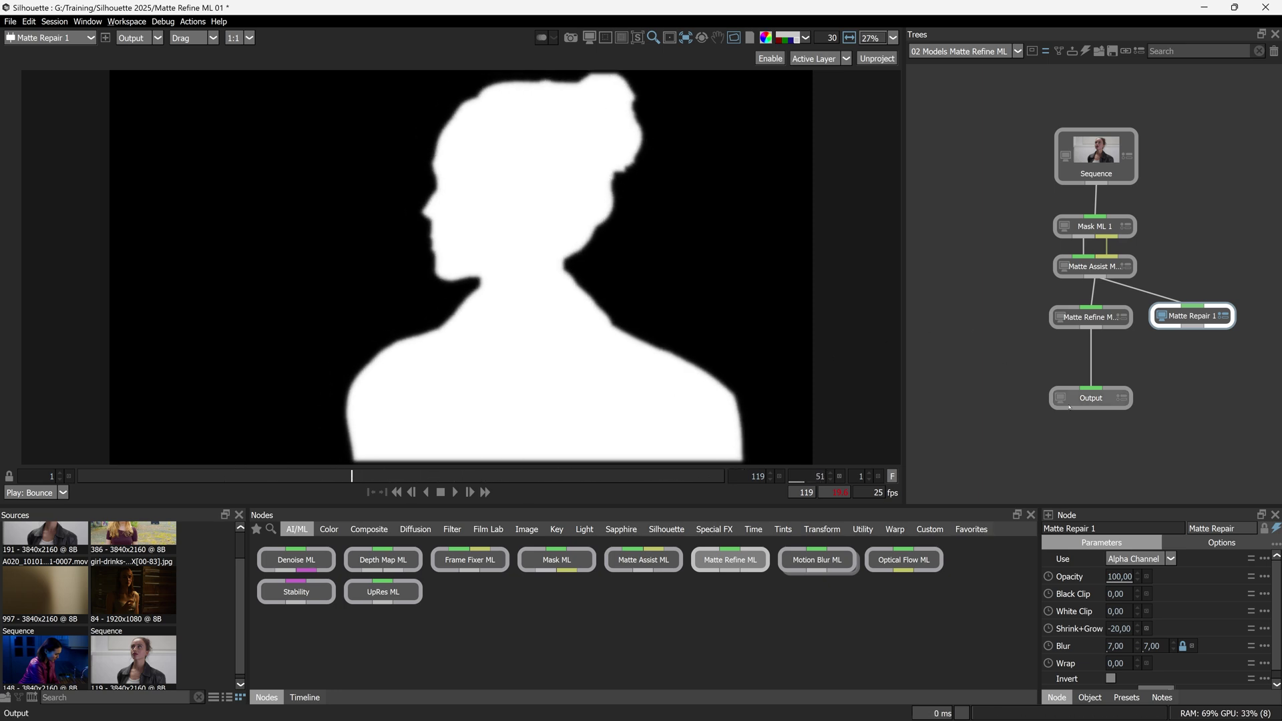
Add an Alpha Composite node below Matte Repair 1, above Output.
drag(1090, 404, 1092, 471)
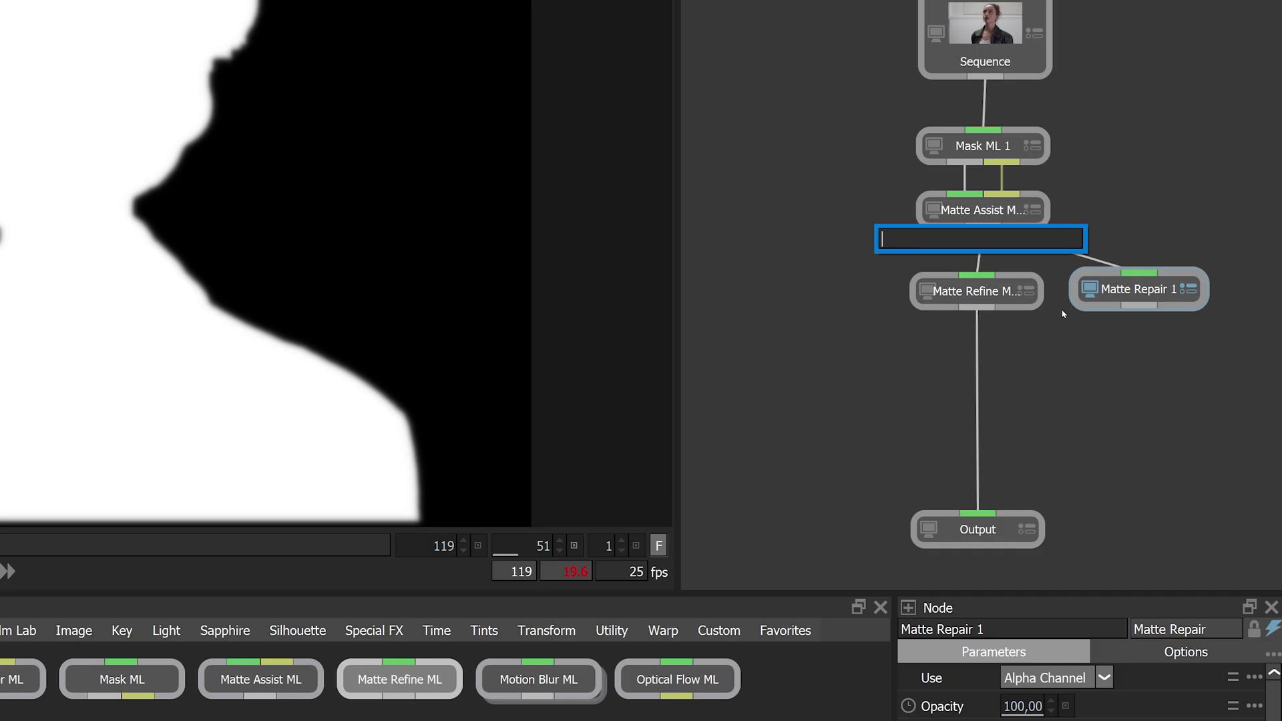
text(alph)
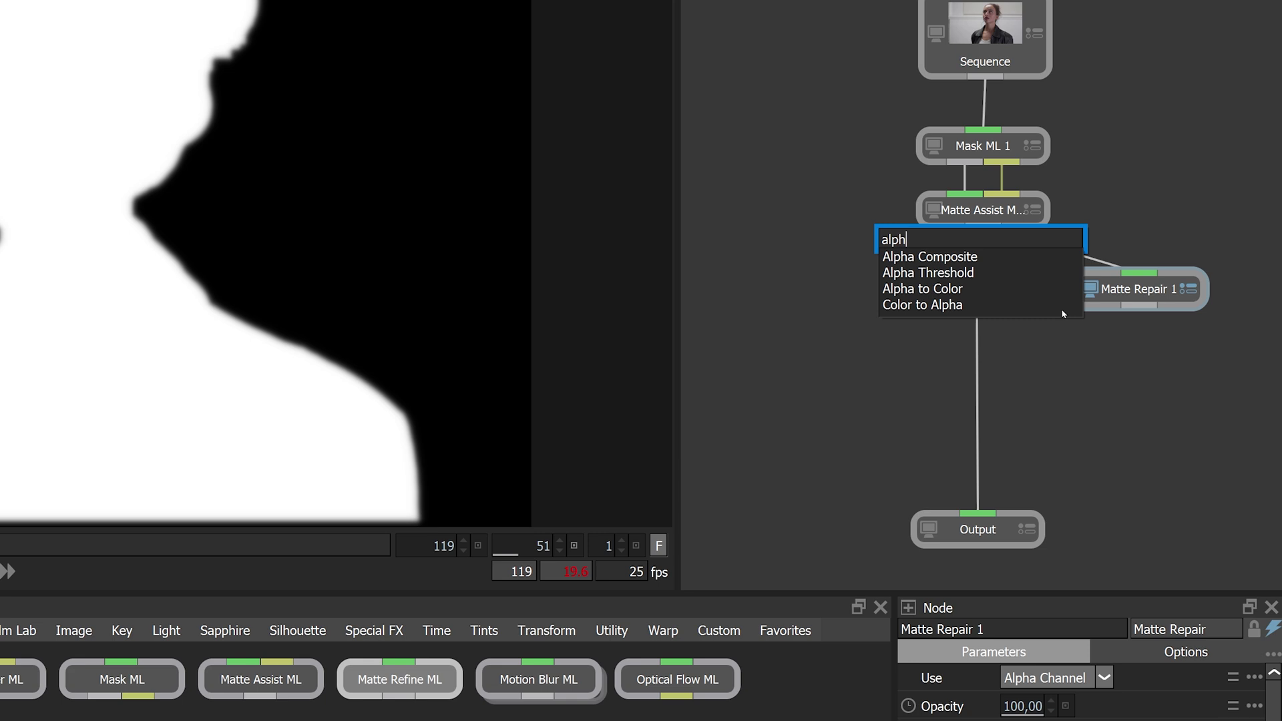
key(Return)
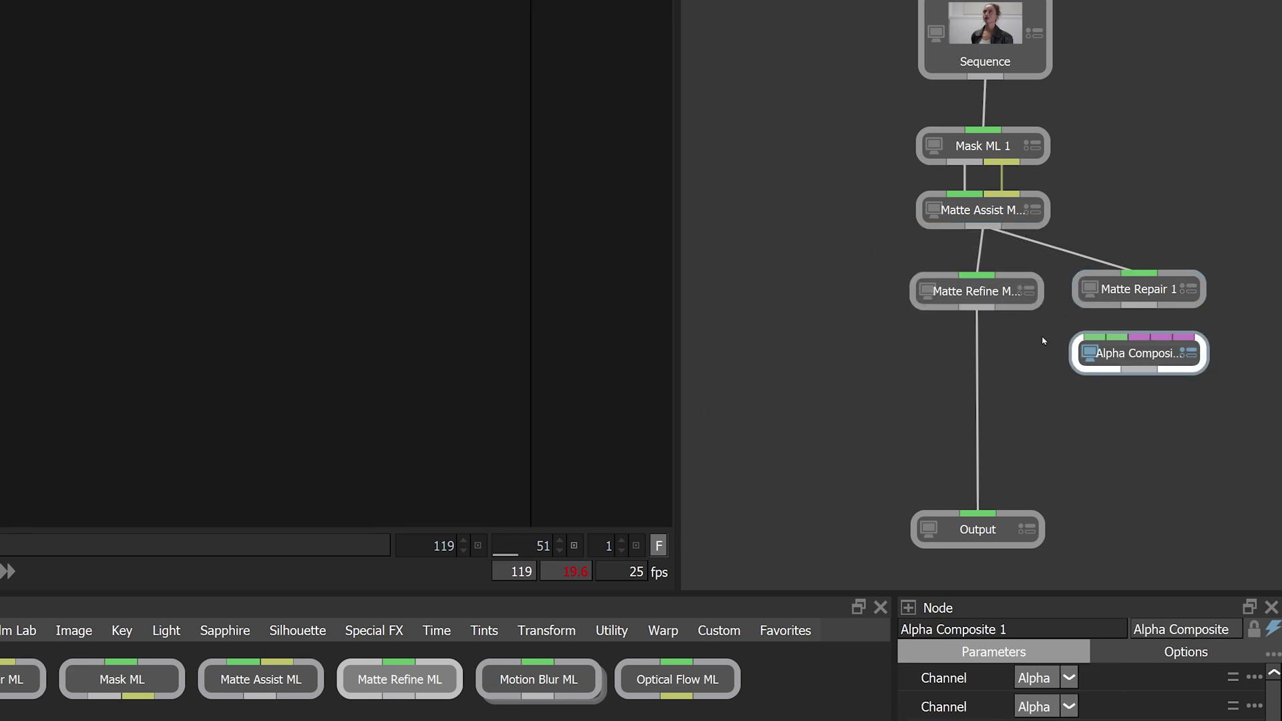
drag(1129, 354, 1072, 389)
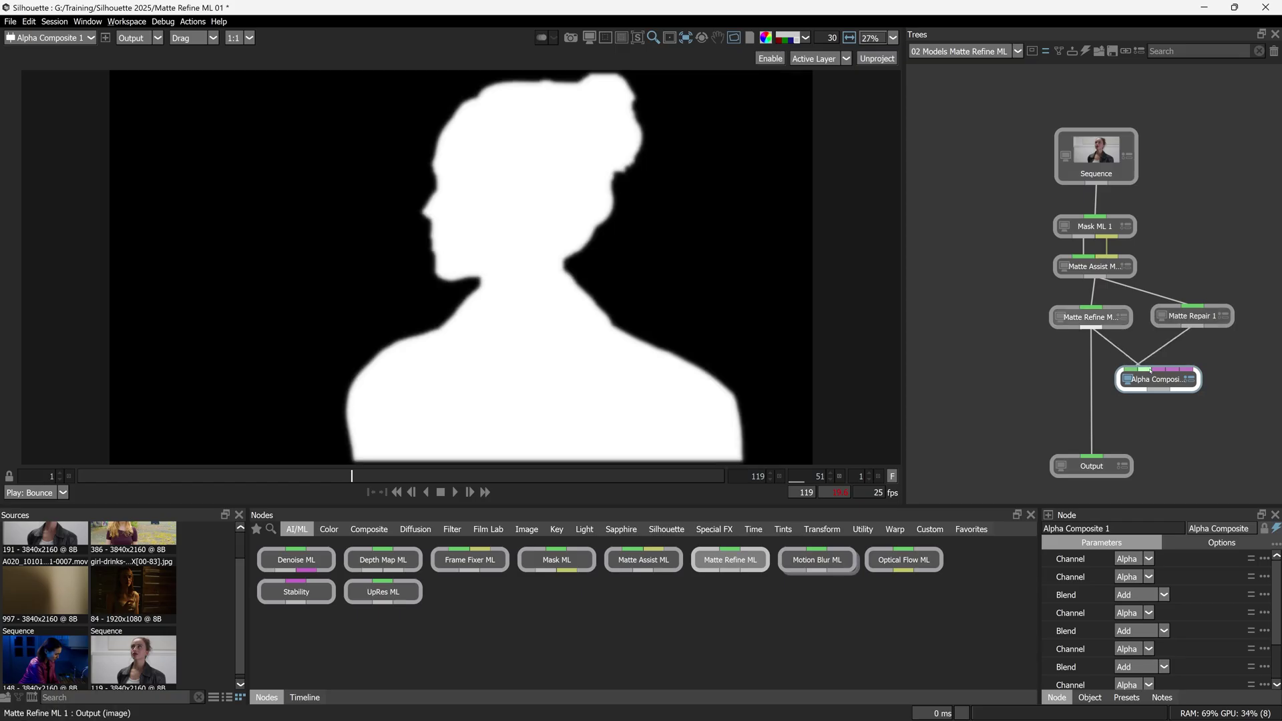
Ease Matte Repair Shrink+Grow to -5.14, adjust Blur, and play the combined matte in colour.
drag(1143, 627, 1138, 628)
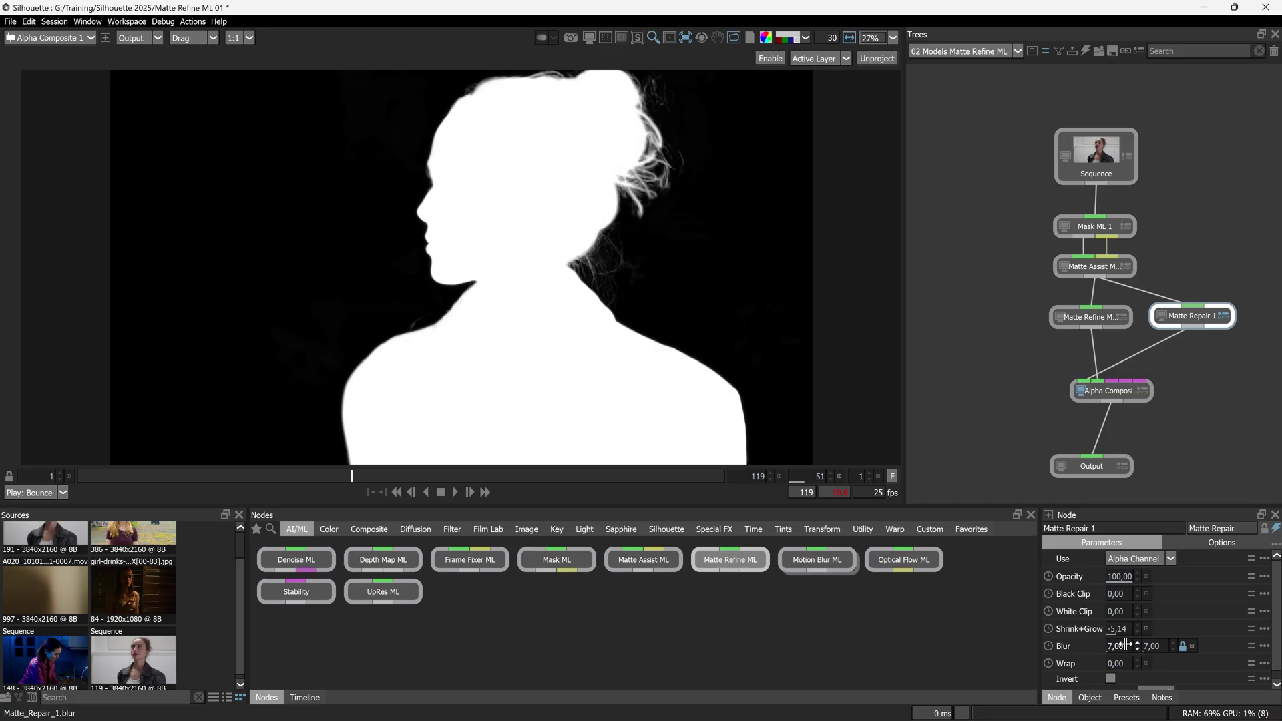
click(1127, 646)
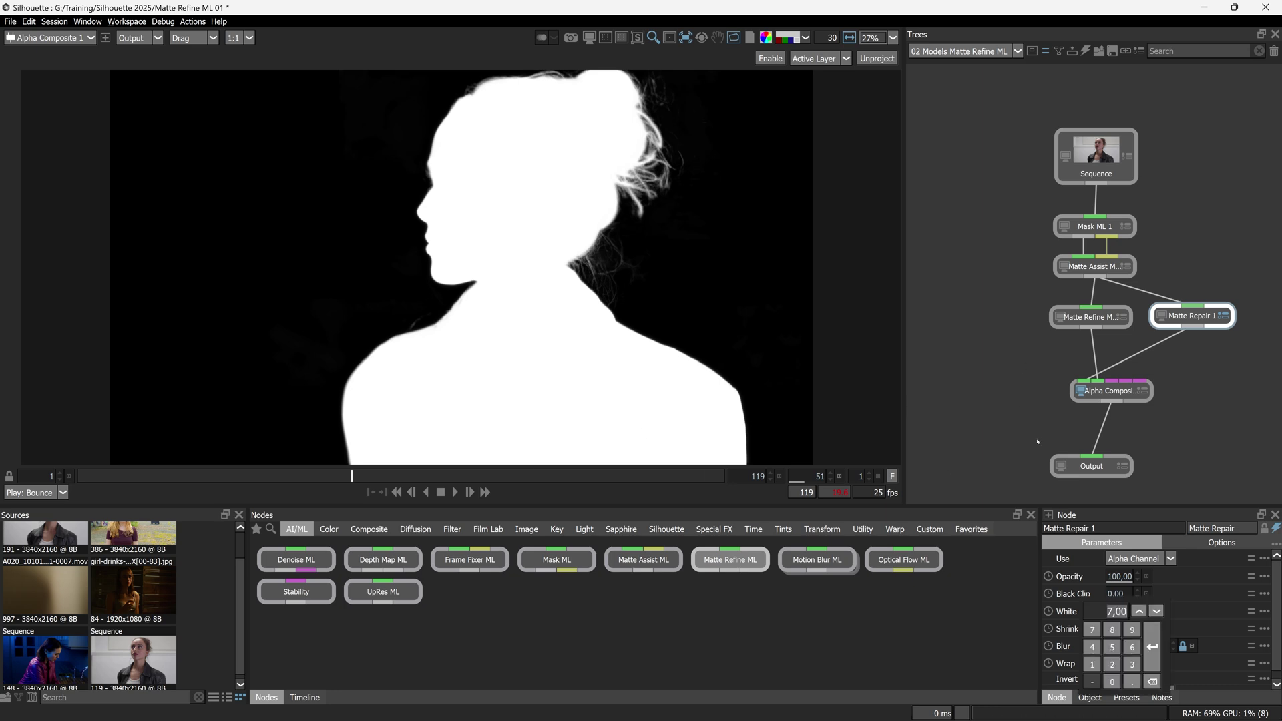
click(455, 492)
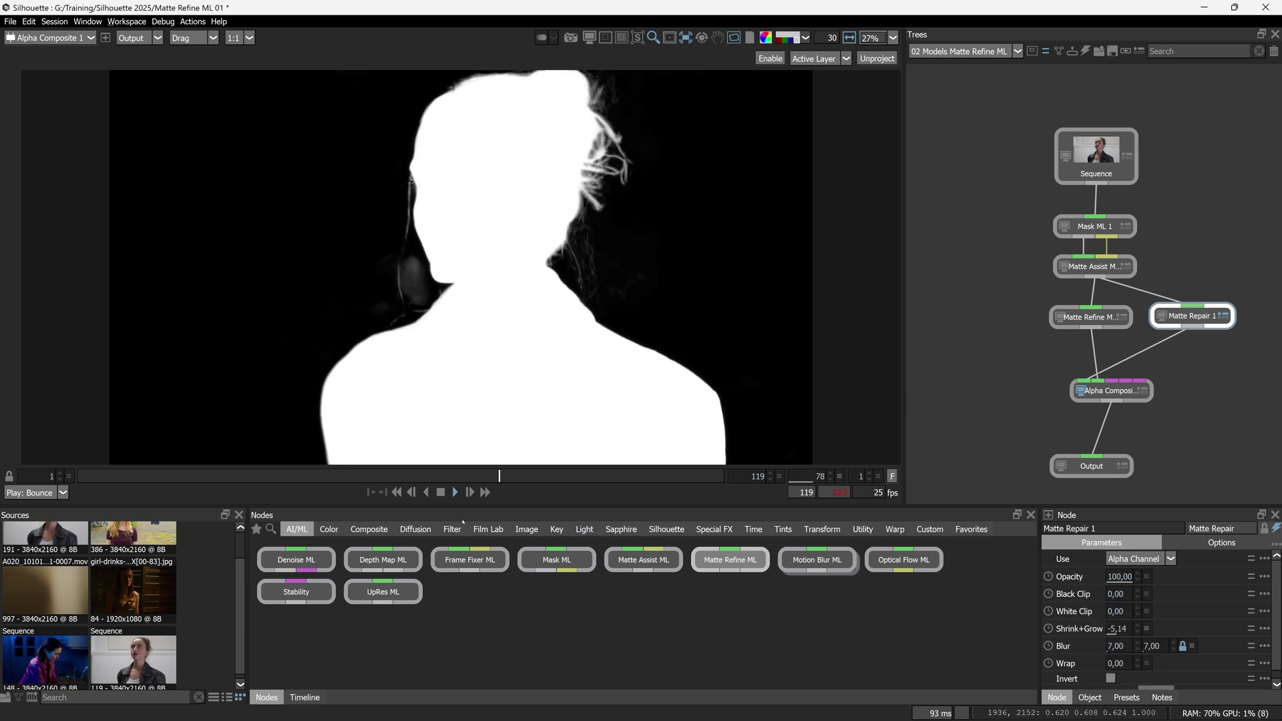
key(a)
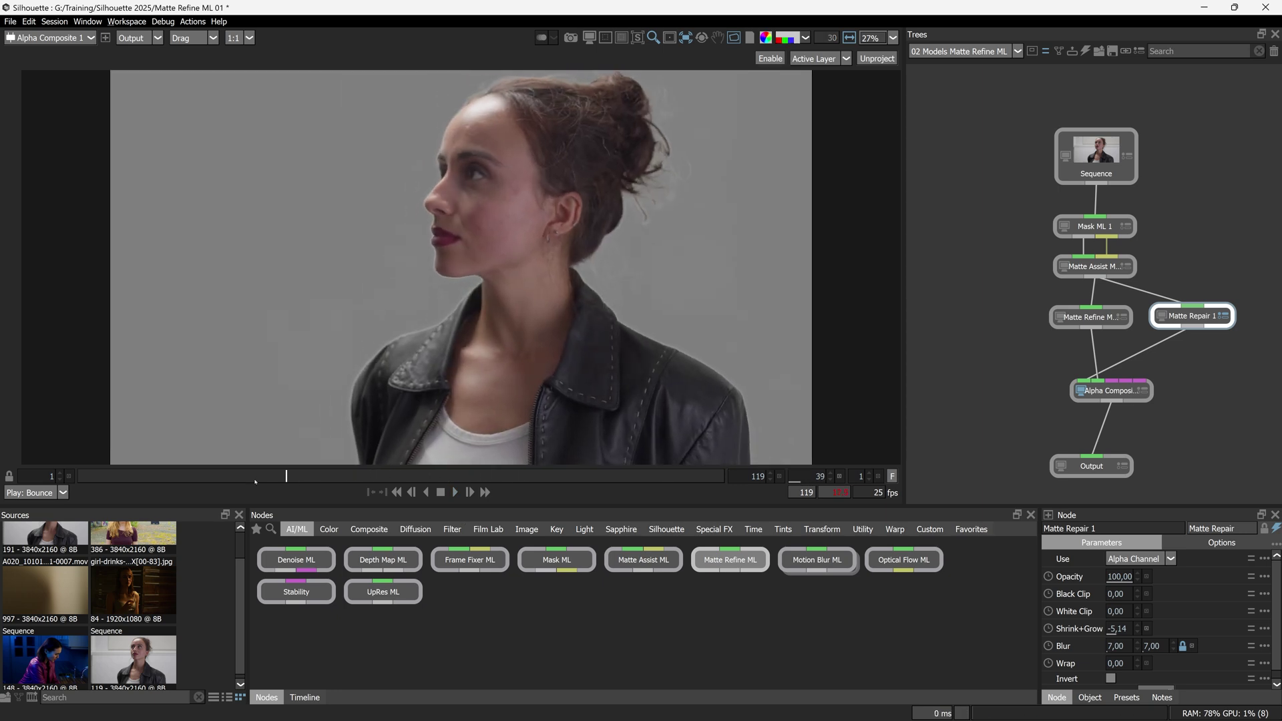
click(723, 476)
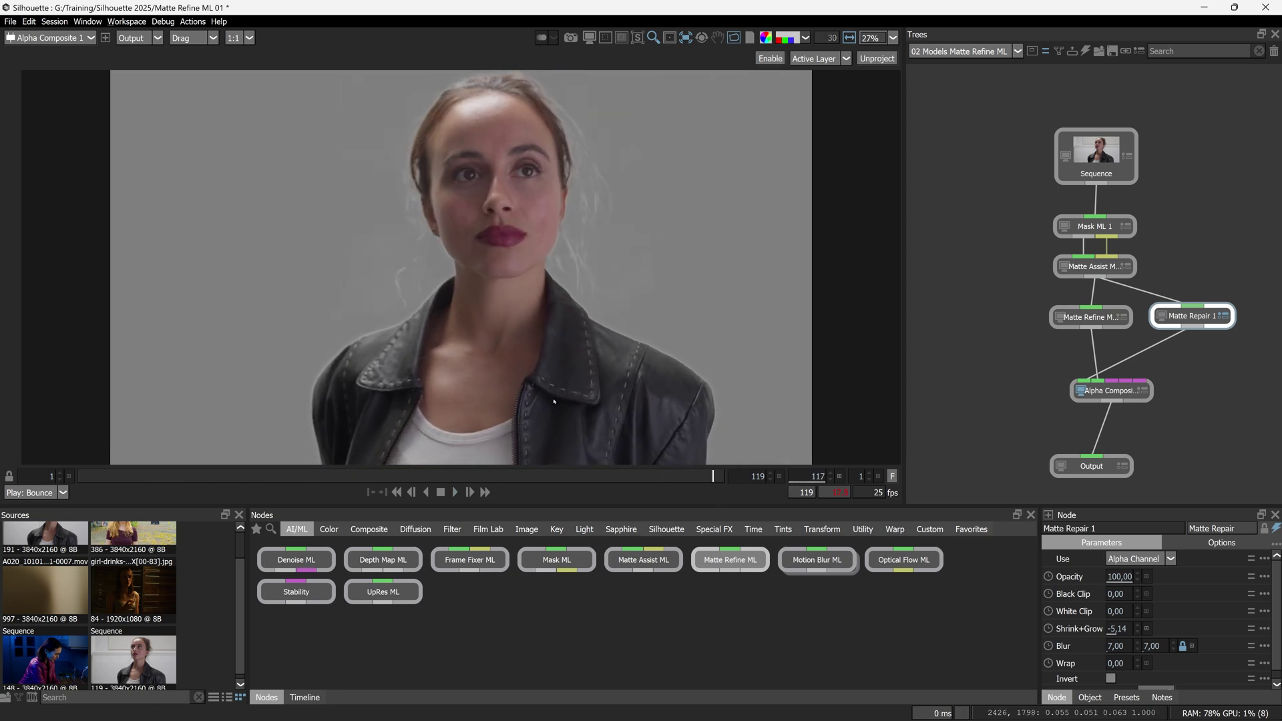
Select the Matte Refine ML node to show its settings.
click(1090, 317)
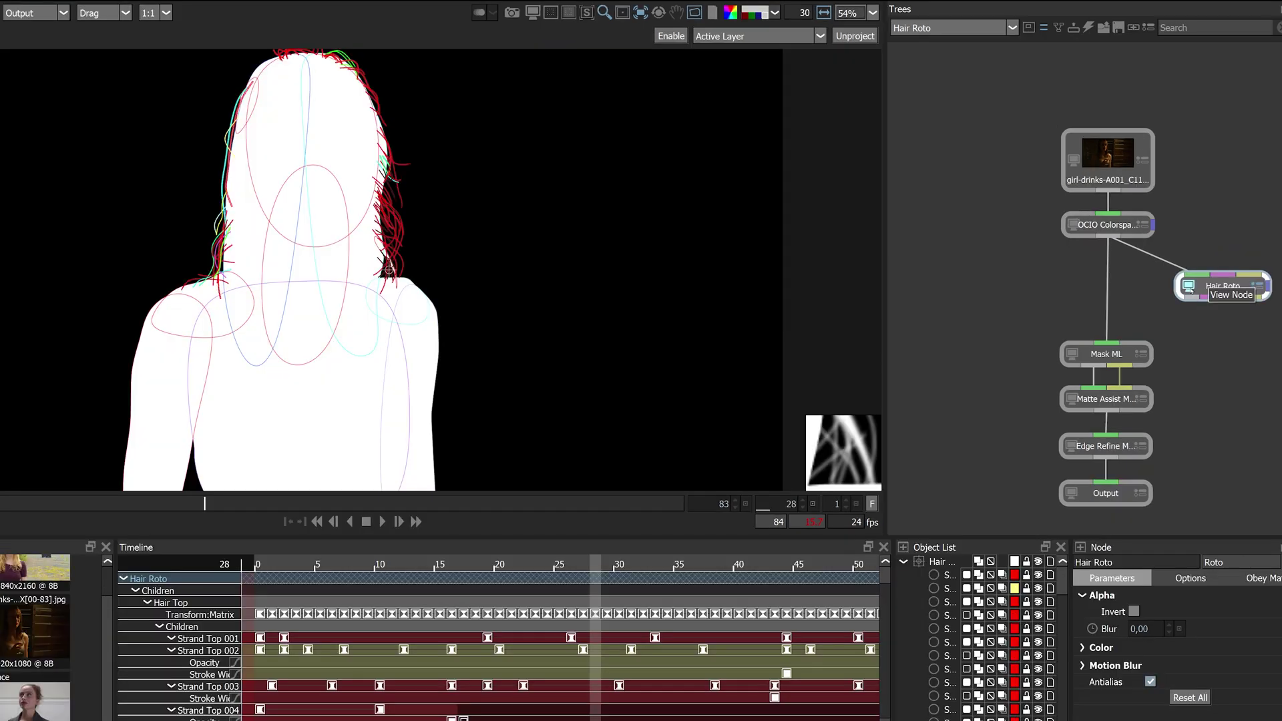
View the Hair Roto node's strand matte and scroll through its list of strand shapes.
click(1188, 288)
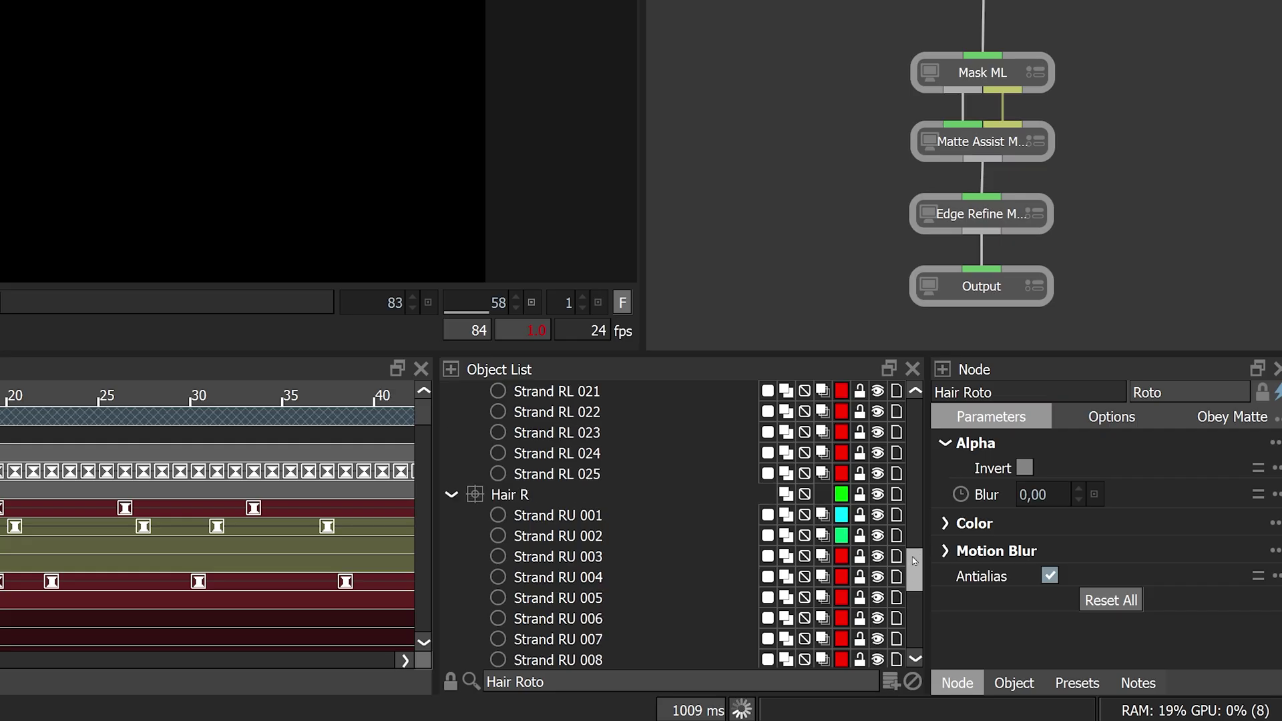
drag(912, 534, 912, 454)
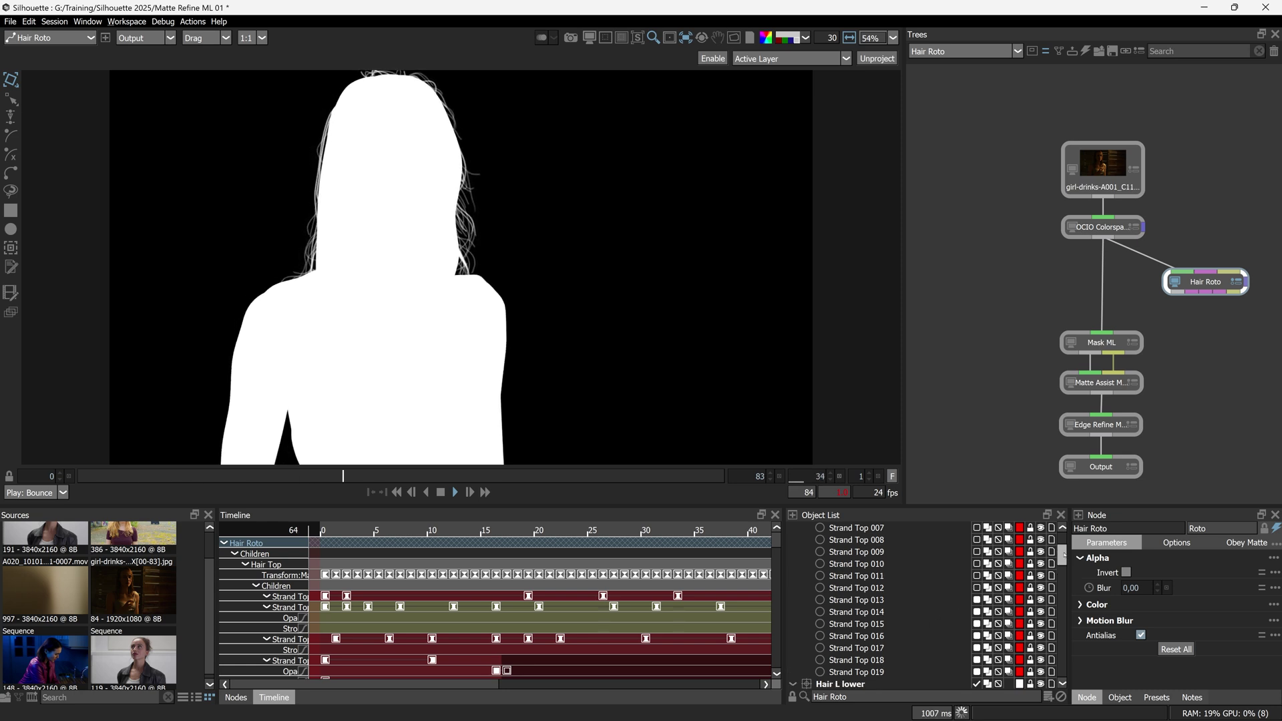
drag(1061, 561, 1061, 613)
scroll(1041, 618, down, 3)
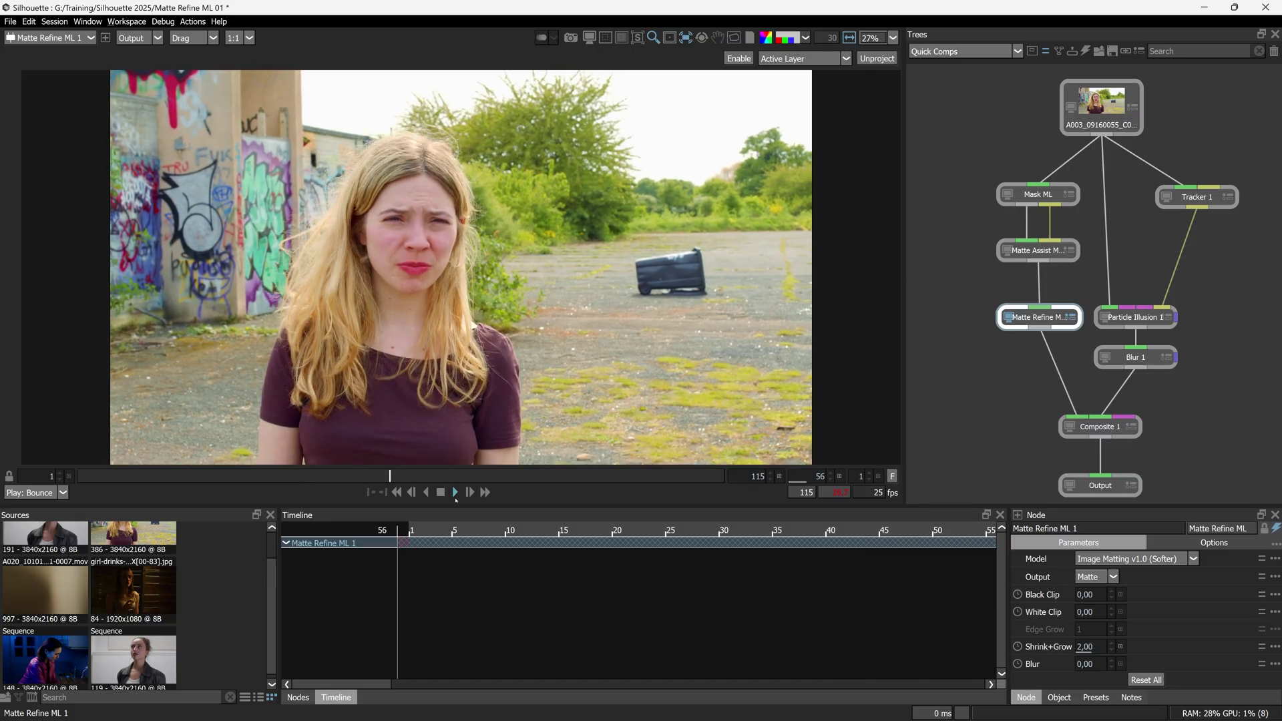
Check the alpha matte, return to the colour image, and view the Blur 1 output.
key(a)
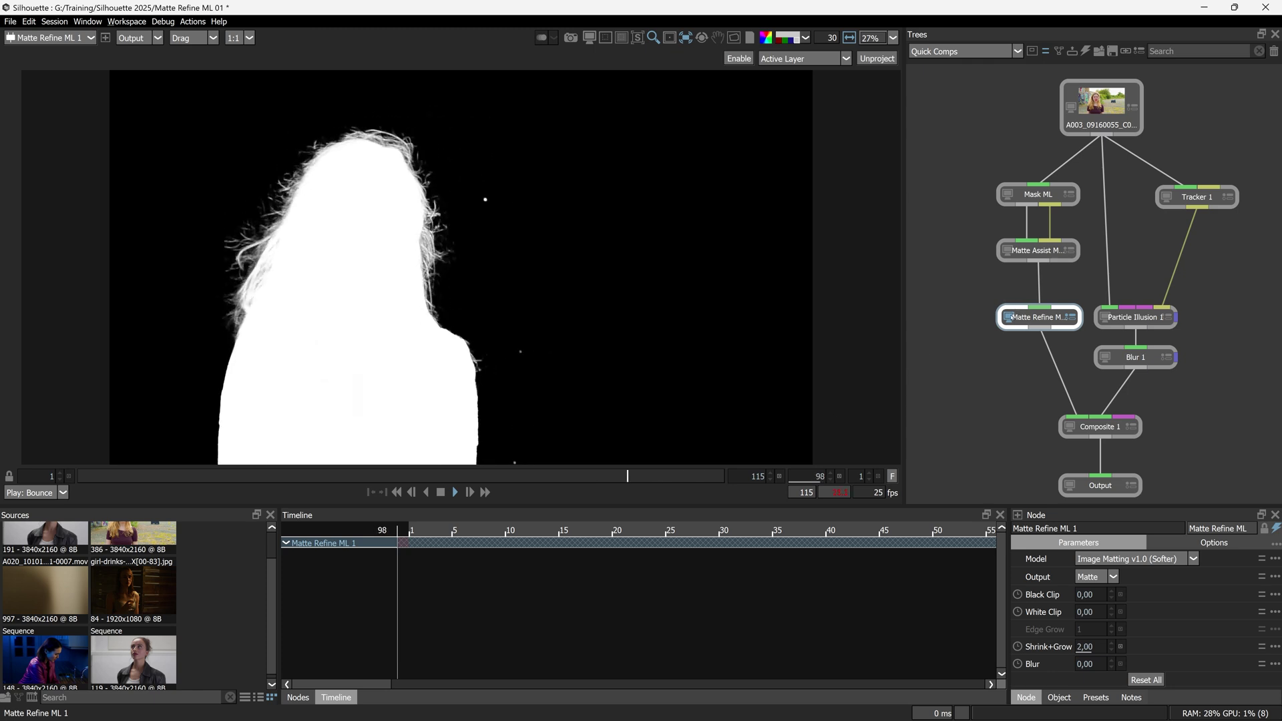
key(a)
click(1135, 357)
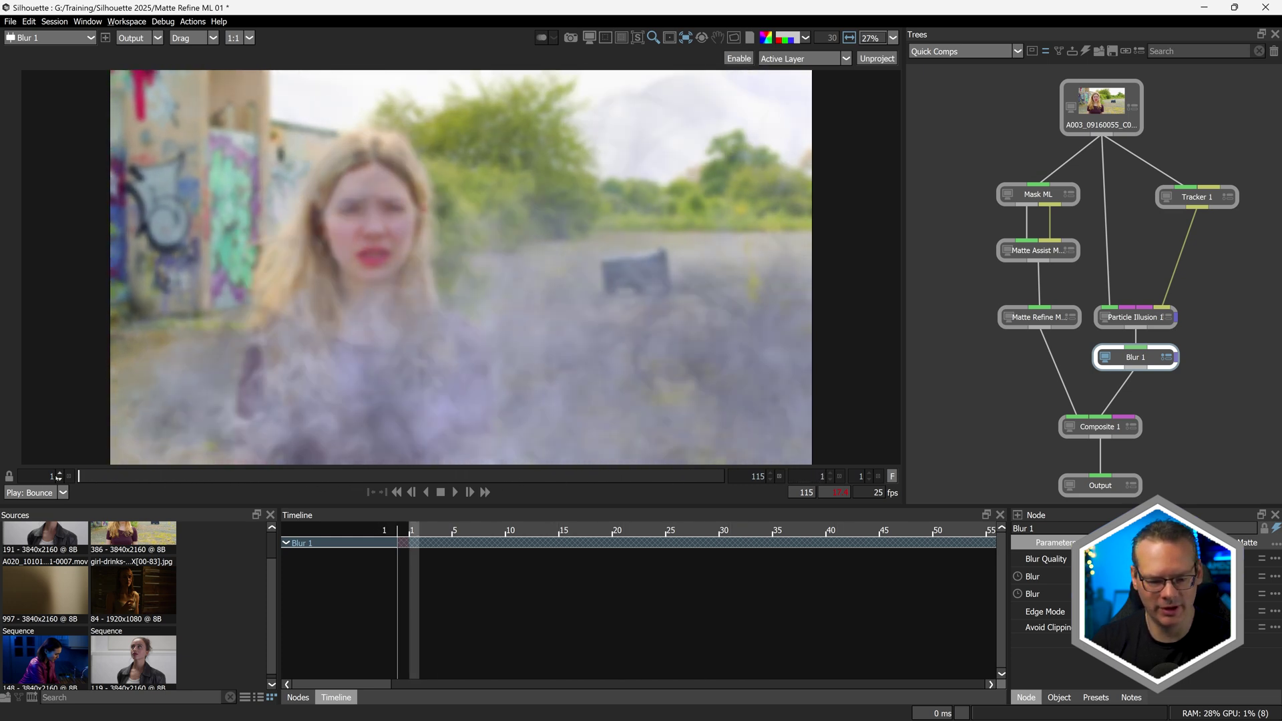
Show the Matte Refine ML cutout over a gray background, zoomed into the hair.
click(1041, 319)
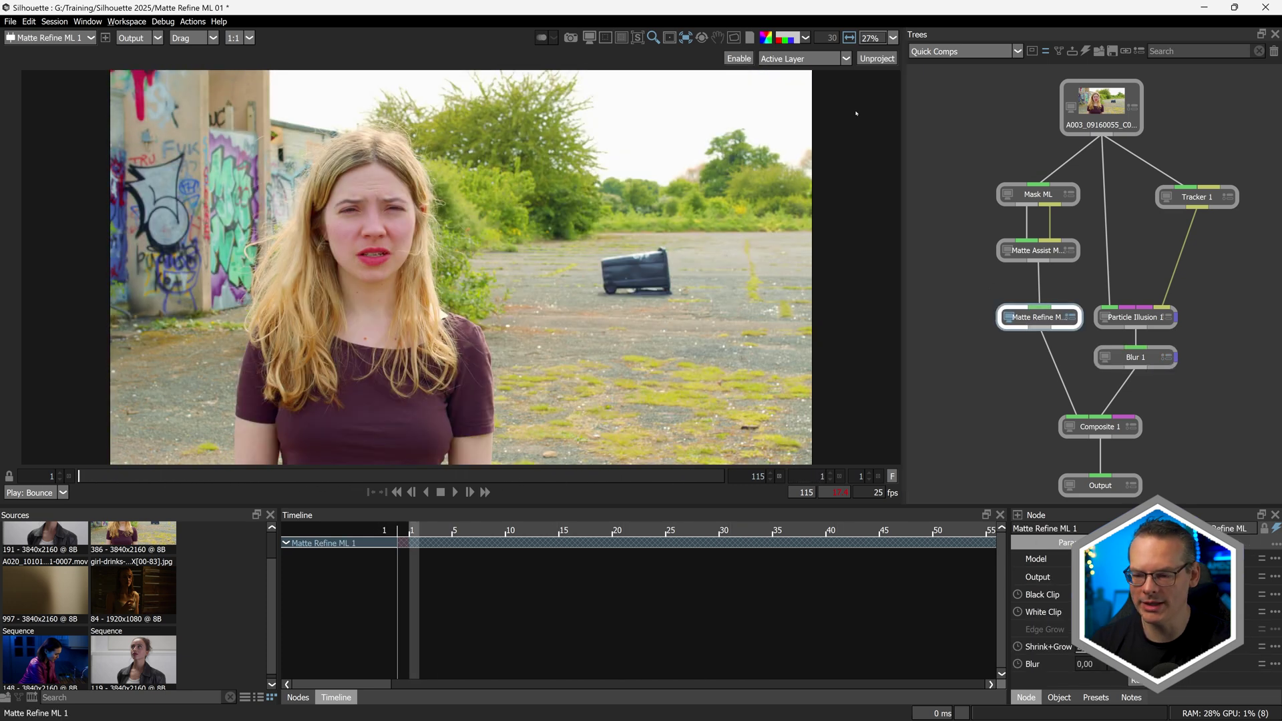
click(768, 40)
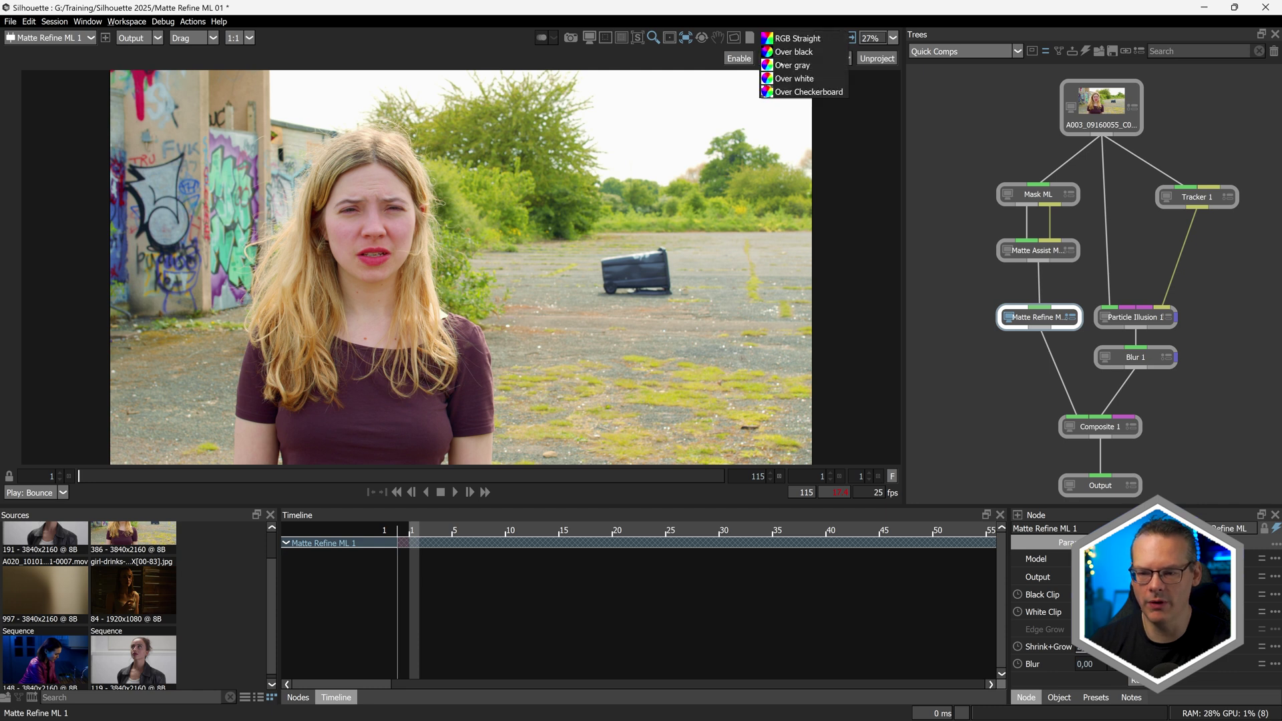
click(792, 65)
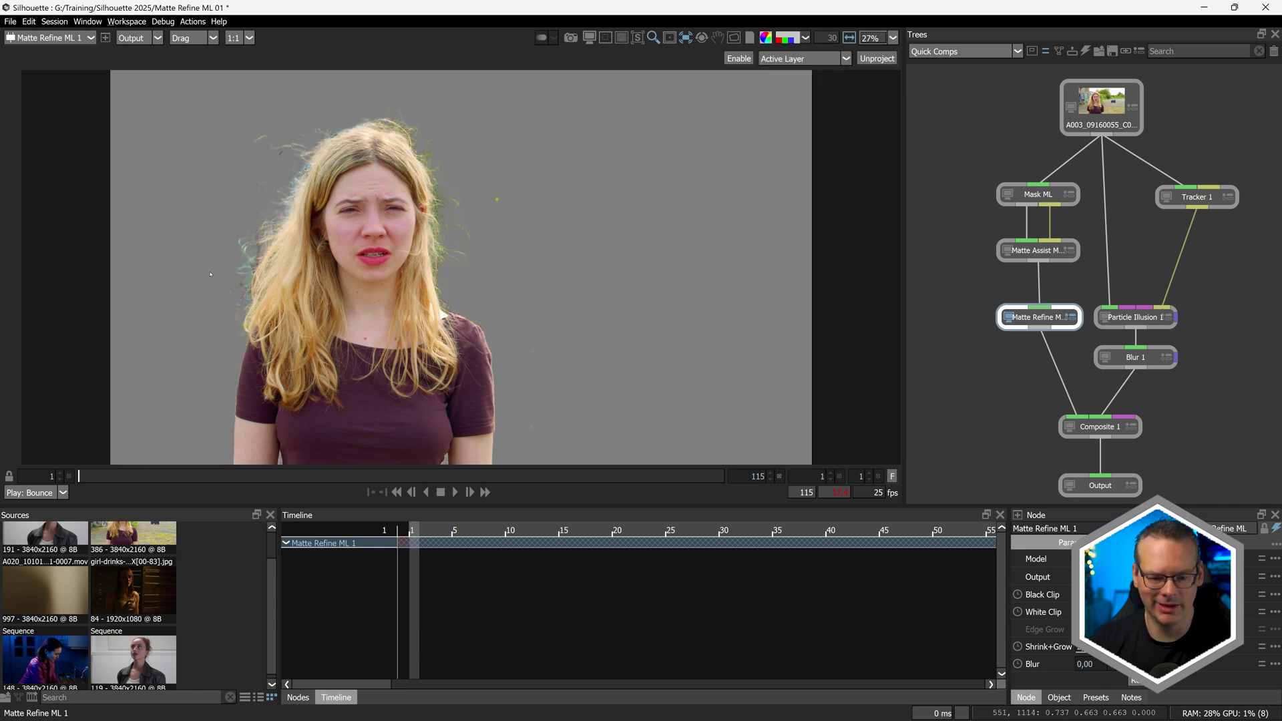
scroll(210, 274, up, 6)
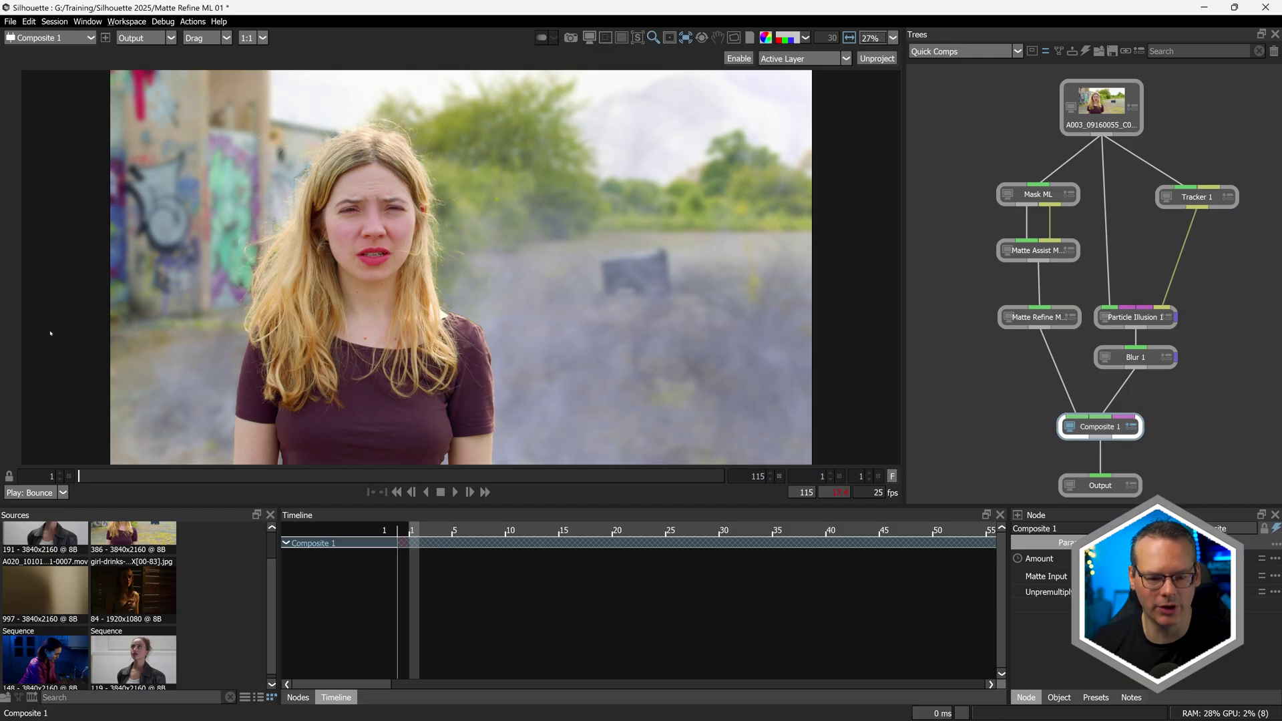
scroll(267, 234, up, 6)
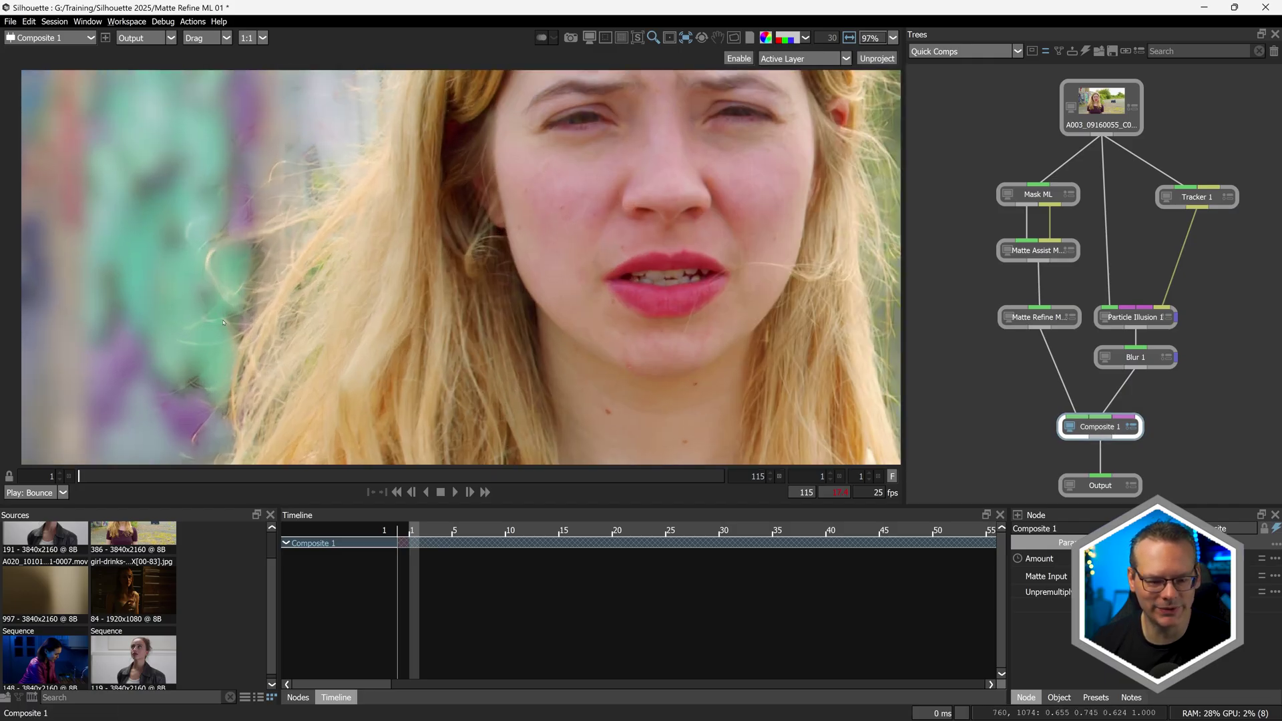
drag(100, 478, 152, 477)
drag(228, 162, 528, 159)
scroll(583, 302, down, 10)
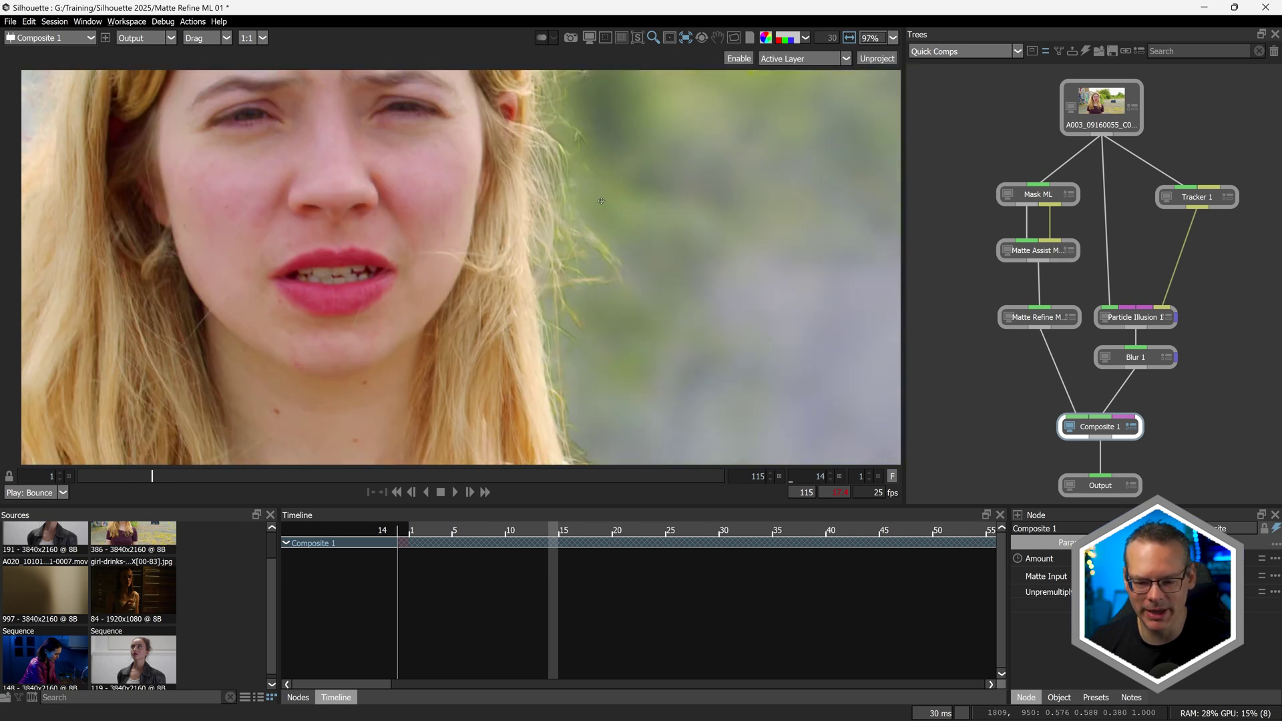
scroll(583, 310, down, 8)
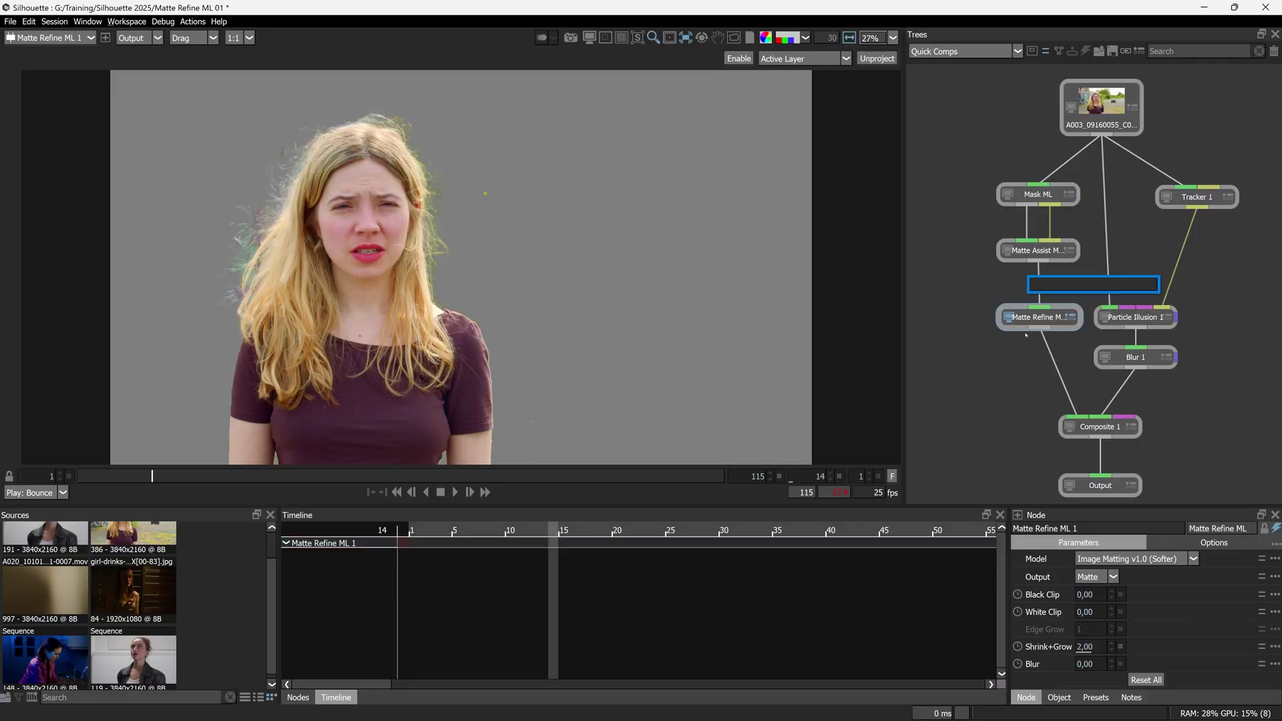
Add a Color Estimation node below Matte Refine ML via the 'colo' search.
text(colo)
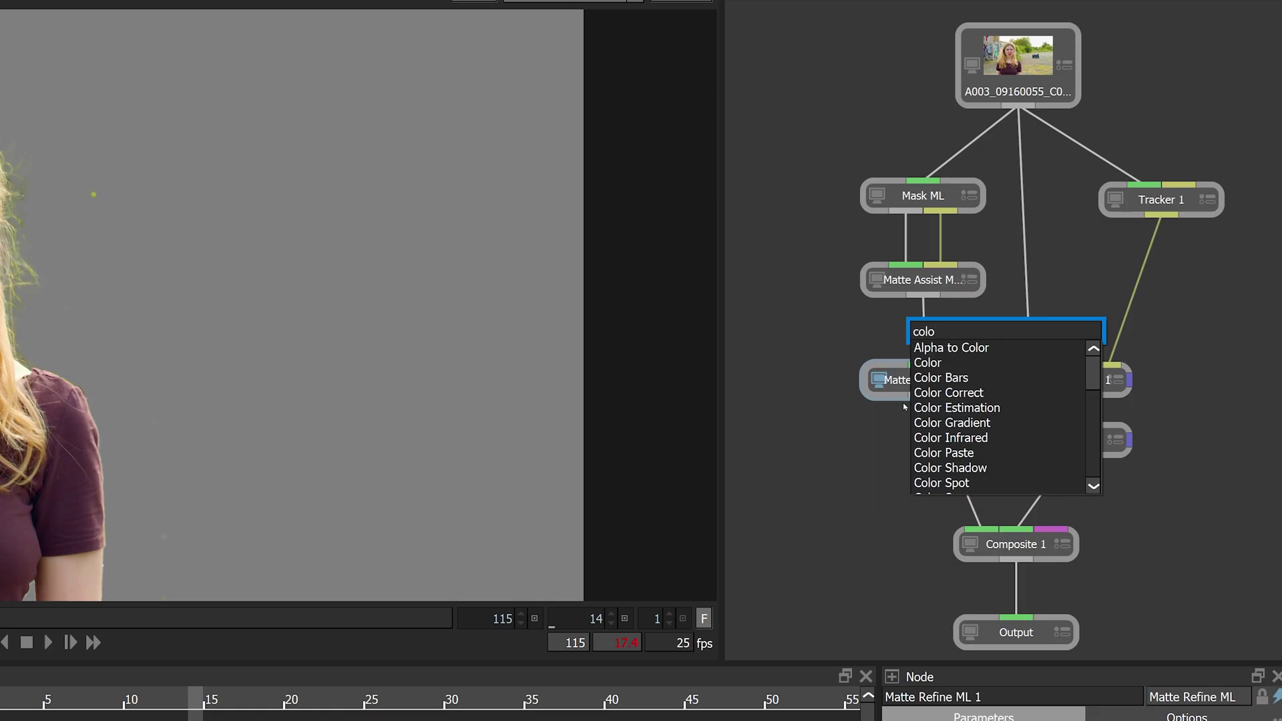
key(Down)
key(Down)
key(Down)
key(Down)
key(Down)
key(Return)
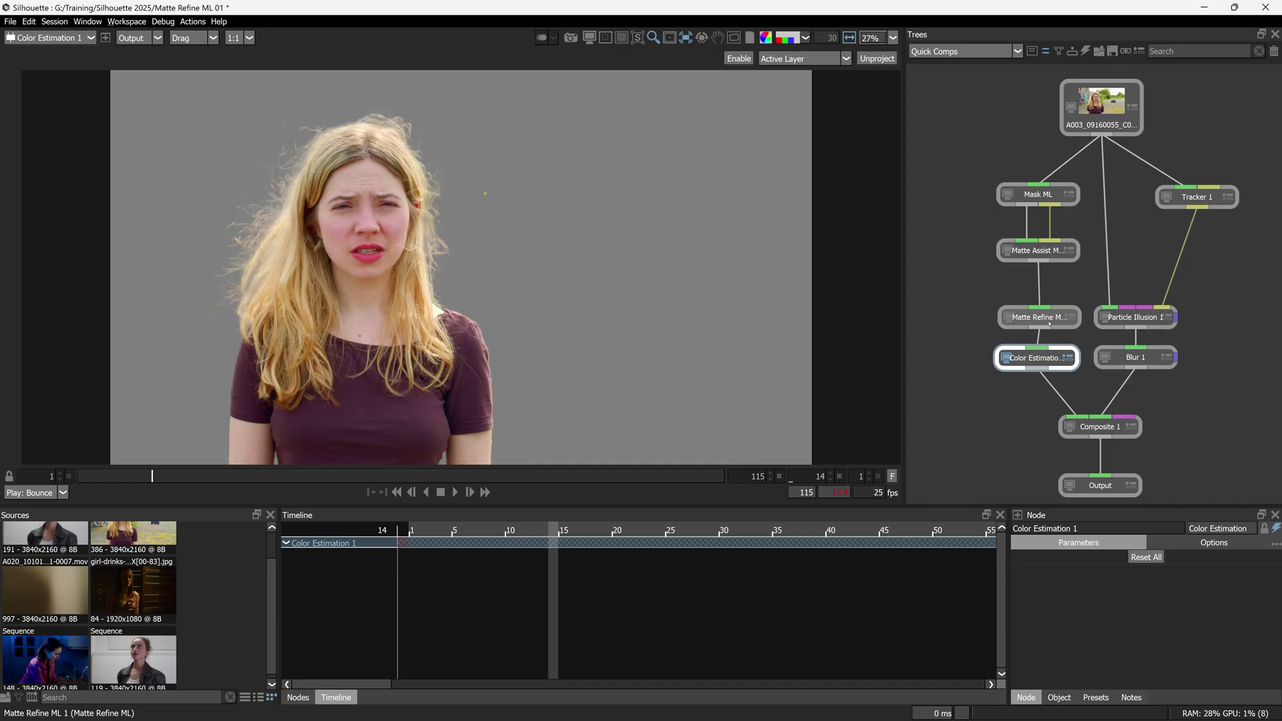
Compare Matte Refine ML with Color Estimation, then view Color Estimation in RGB Straight without a backdrop.
click(1049, 322)
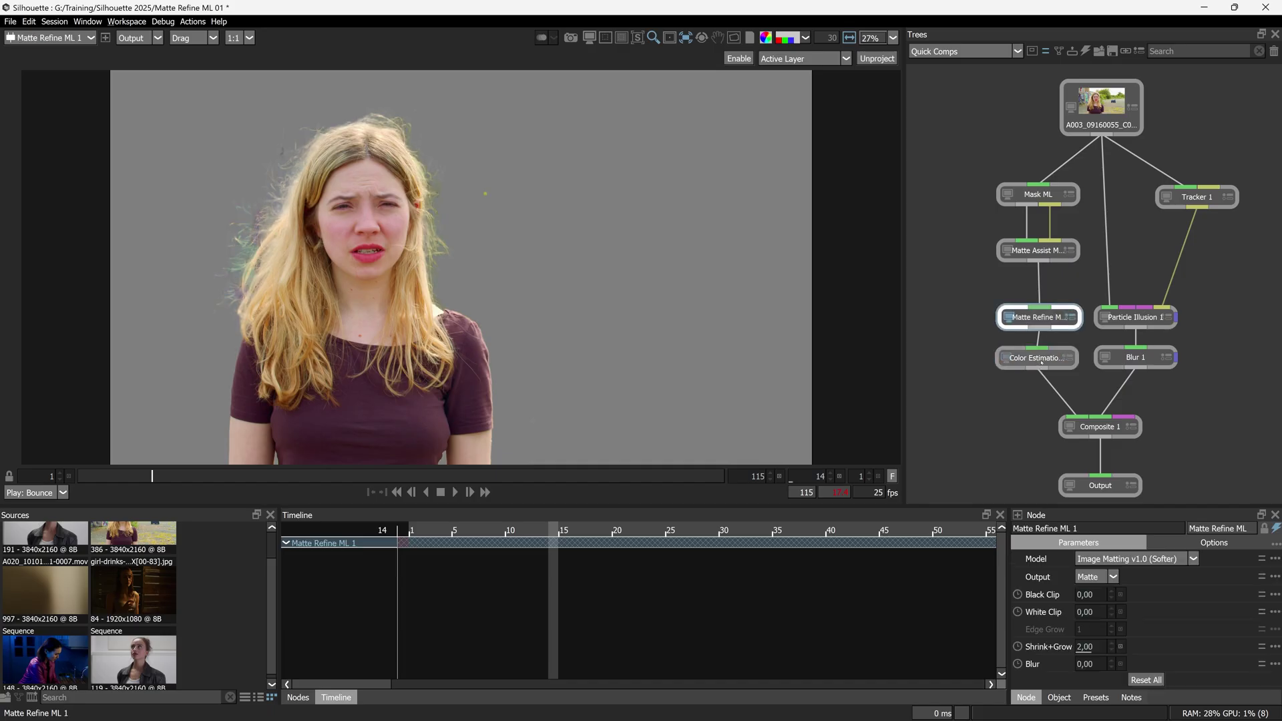
click(1042, 360)
click(1044, 320)
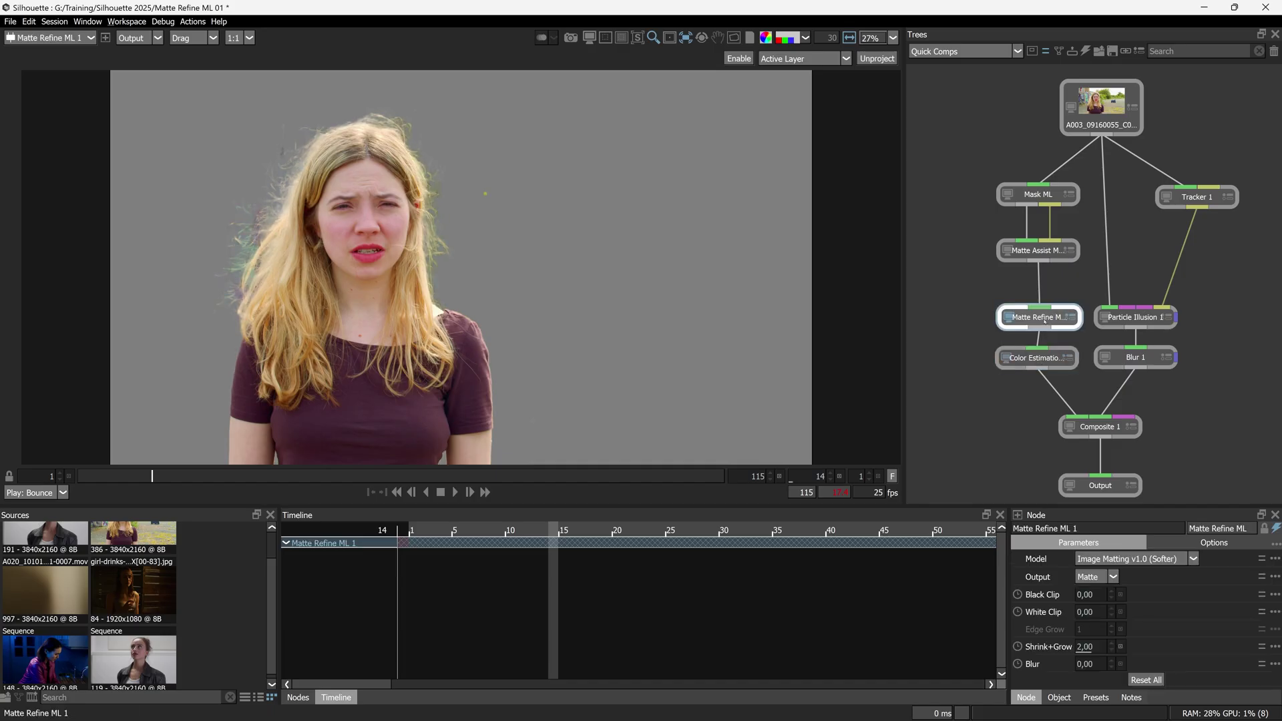
click(1036, 364)
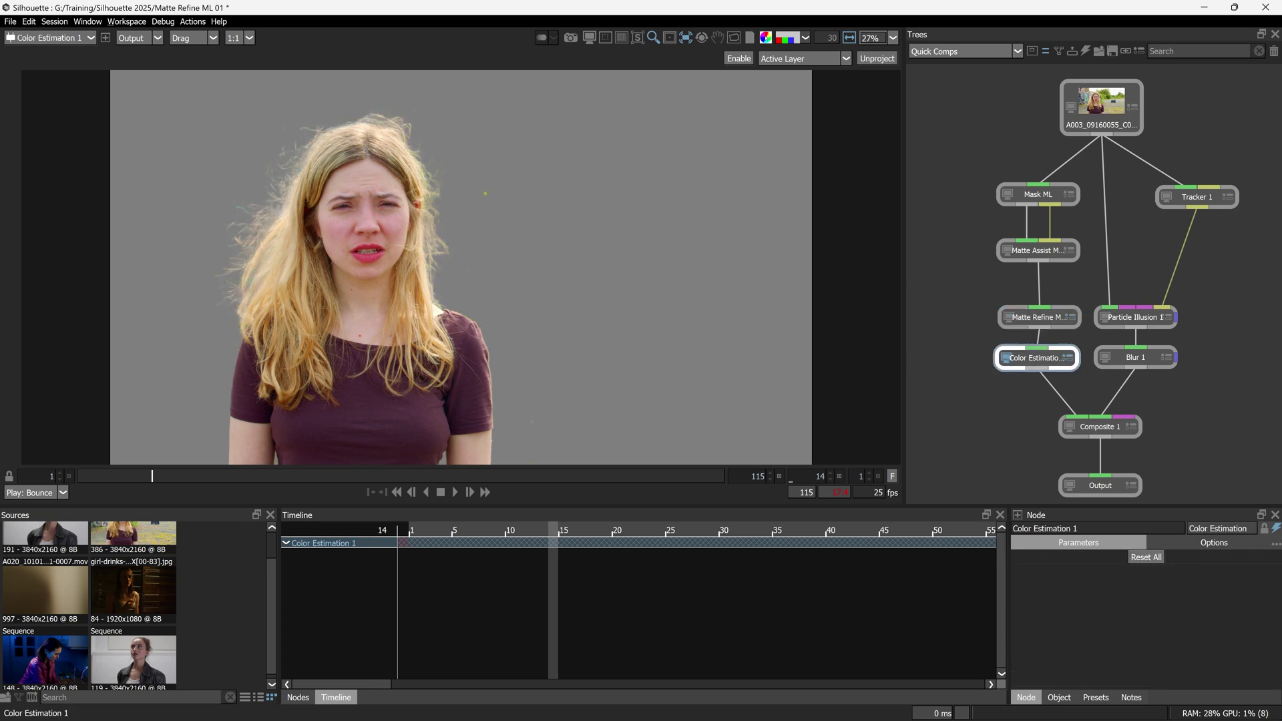
click(791, 37)
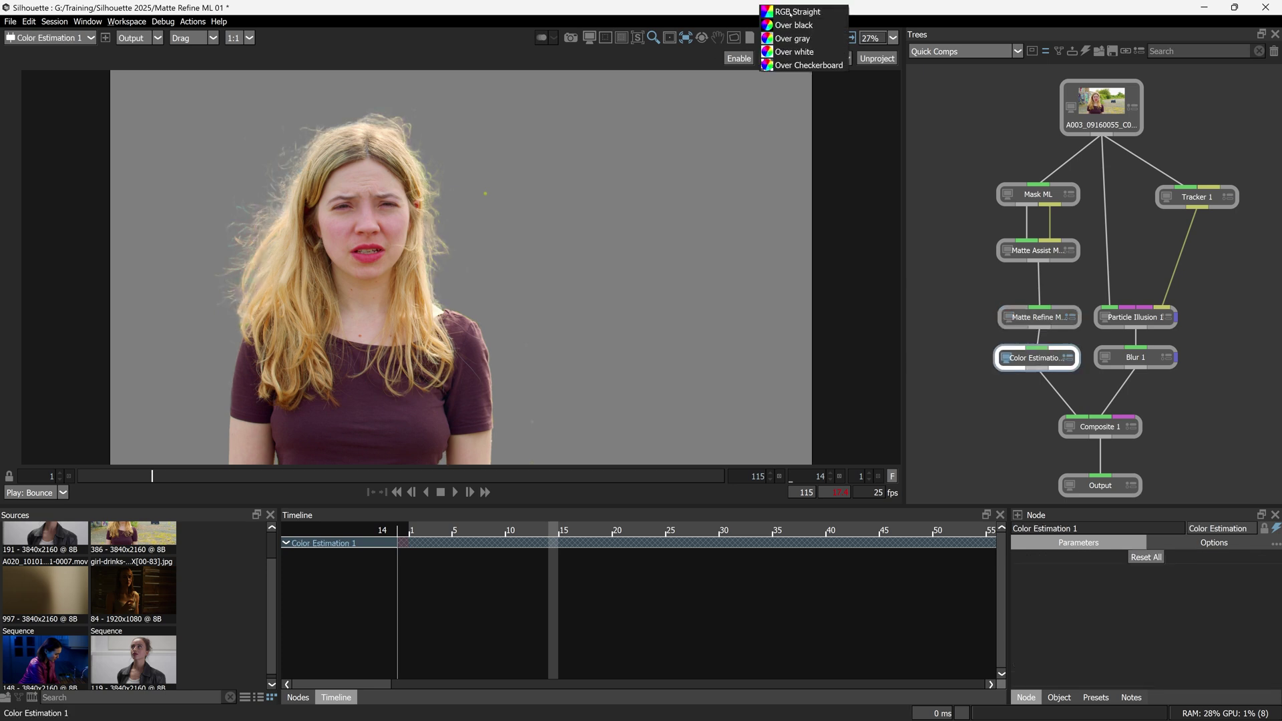
click(790, 13)
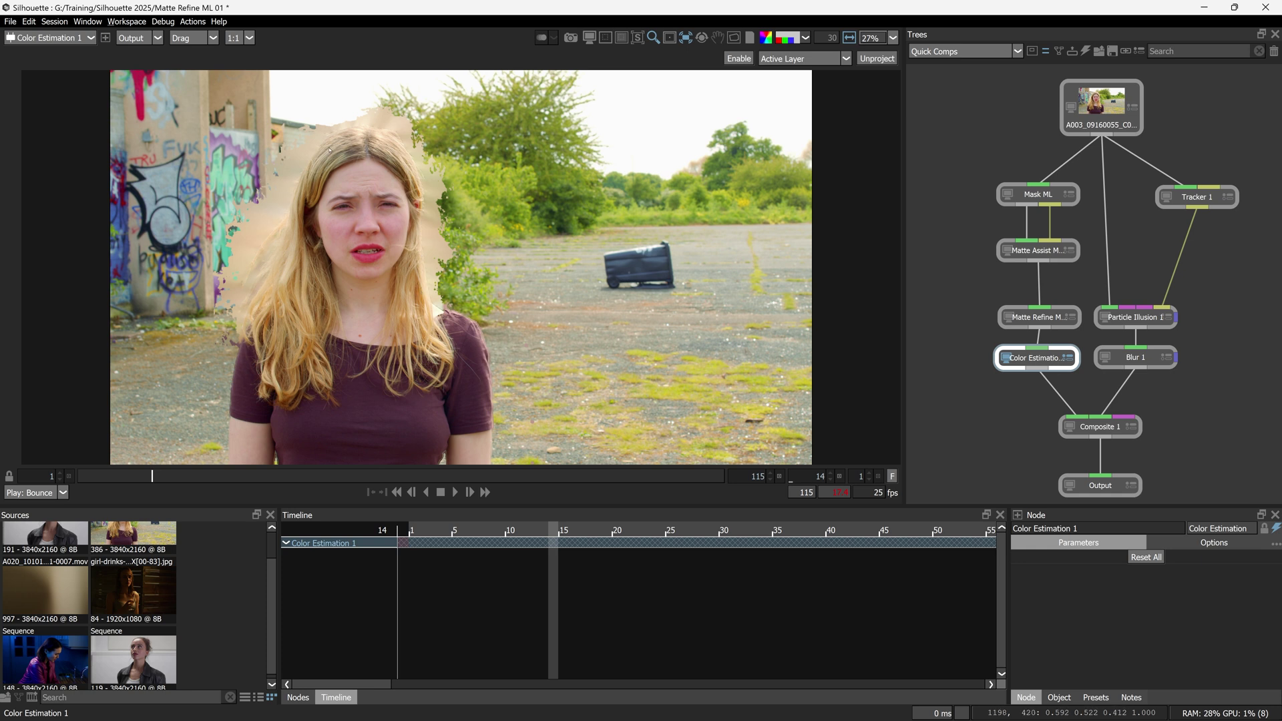
View Composite 1 zoomed in on the woman's face and hair.
click(1100, 426)
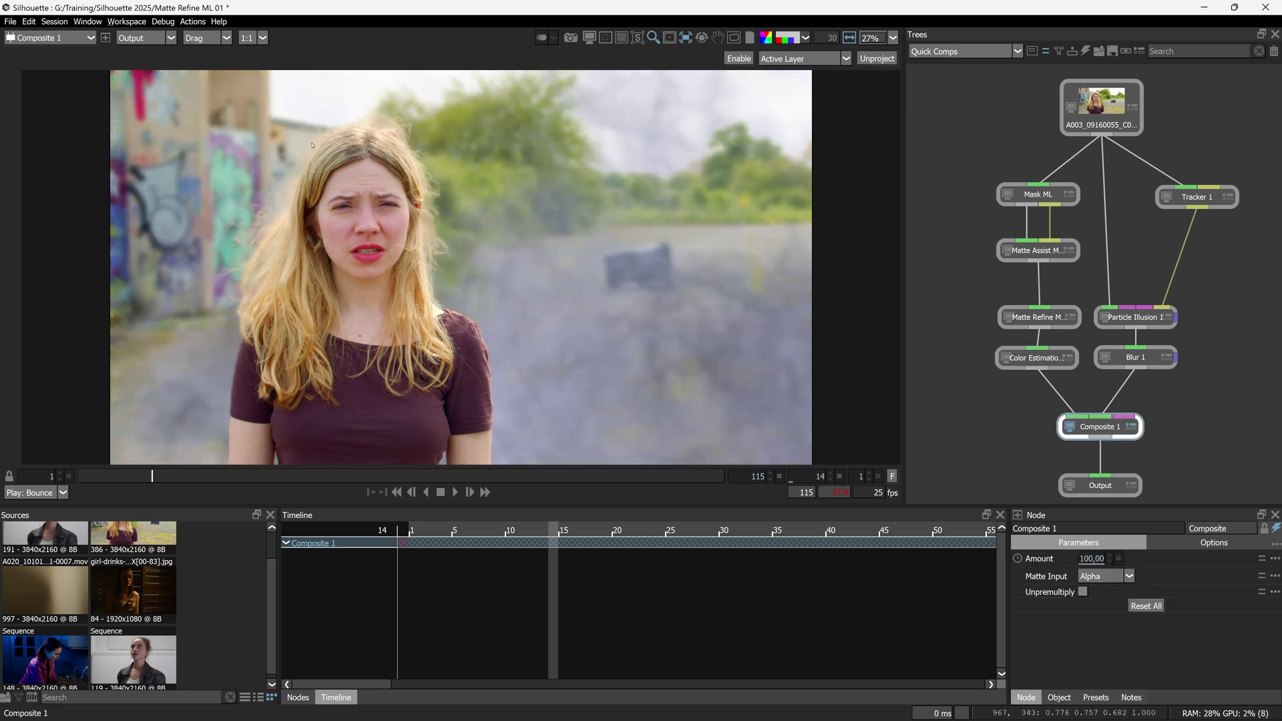
scroll(298, 171, up, 3)
drag(188, 305, 274, 179)
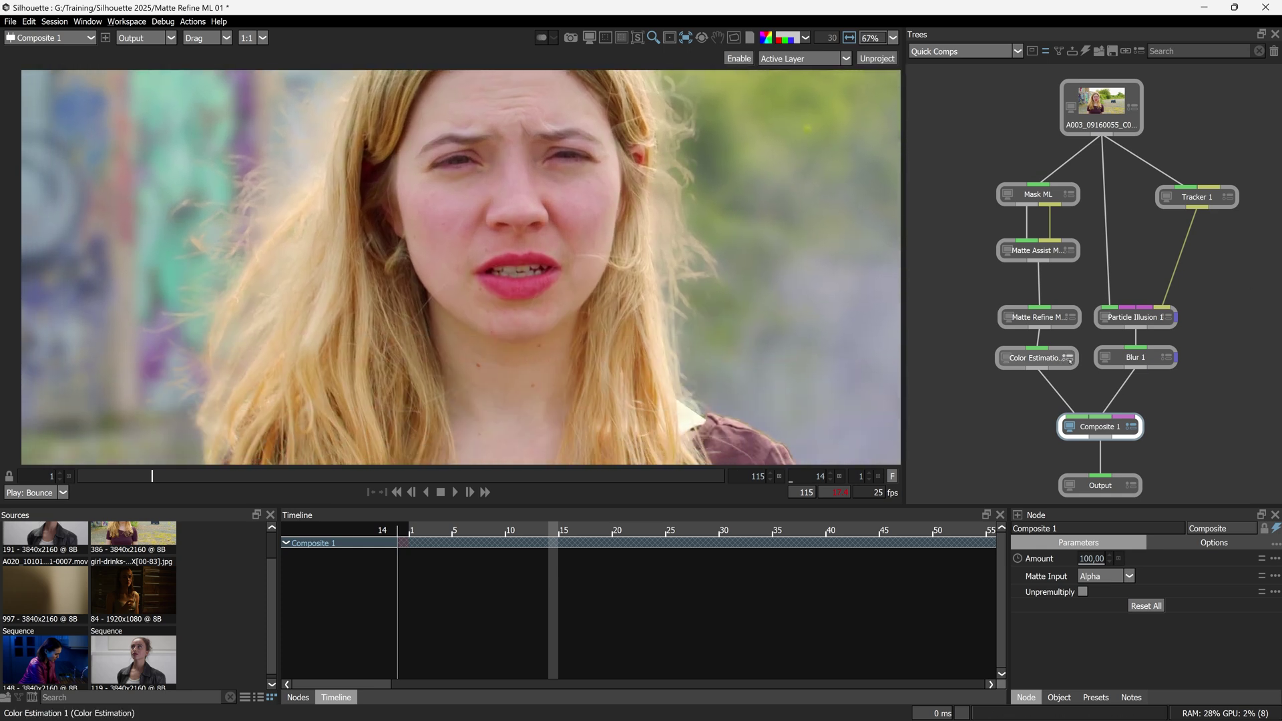
Toggle Color Estimation off and on to compare edges, then fit the frame and play with it enabled.
click(1038, 358)
key(e)
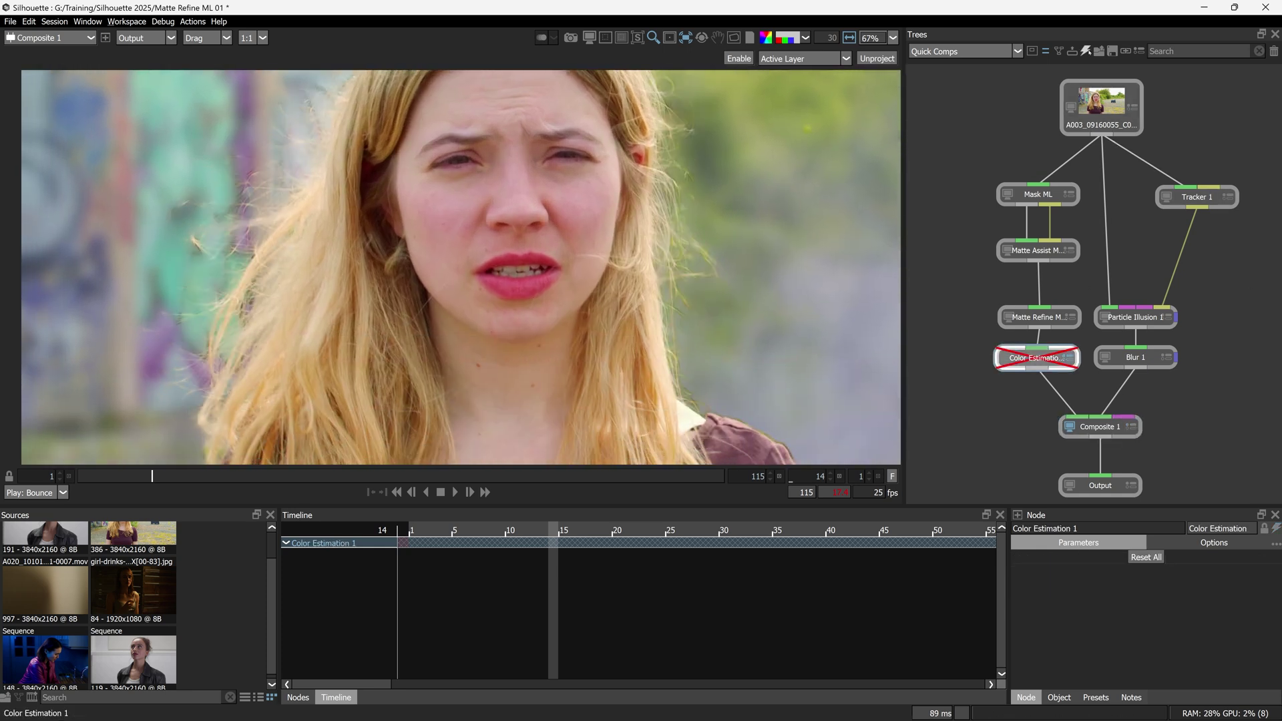
key(e)
key(e)
key(e)
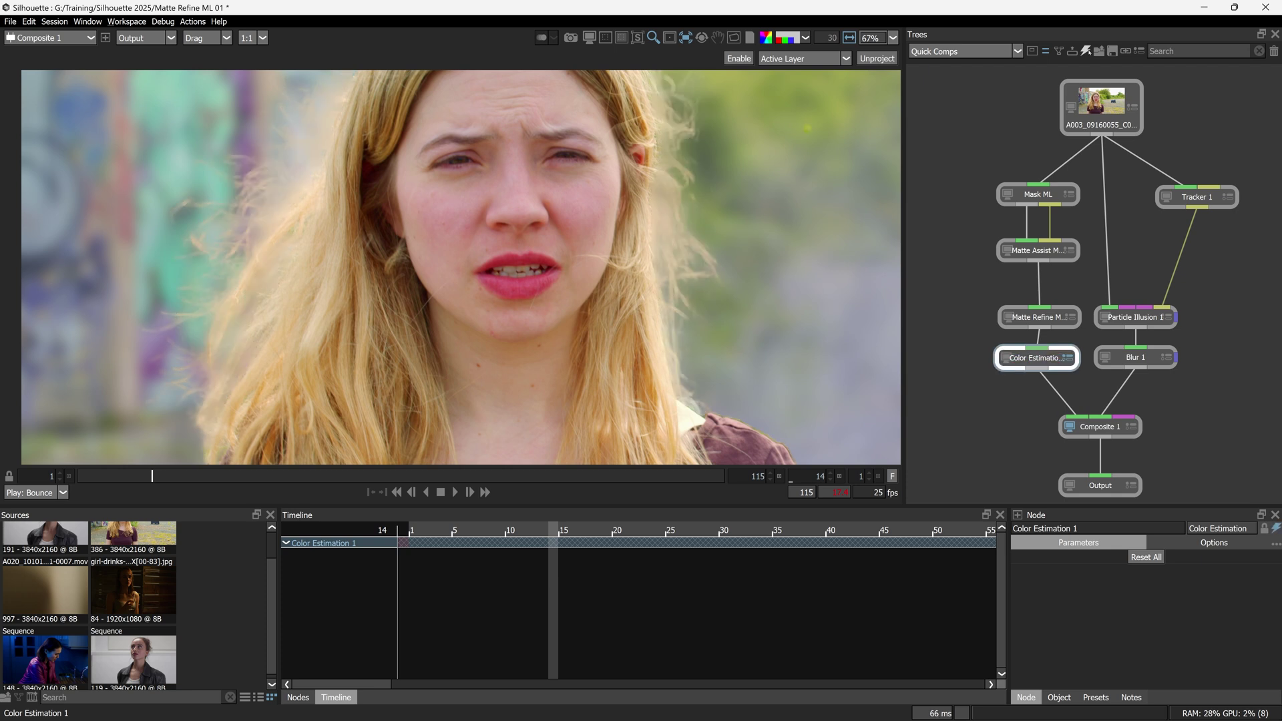
key(e)
key(e)
key(f)
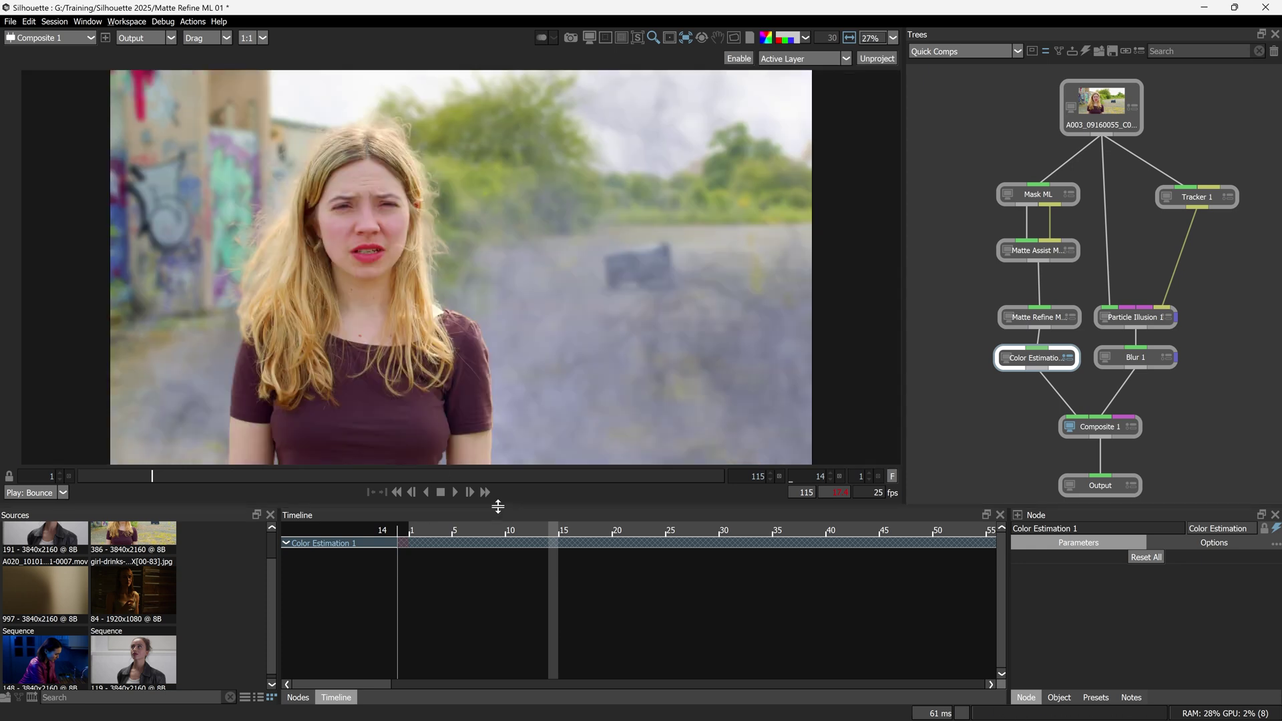
click(455, 492)
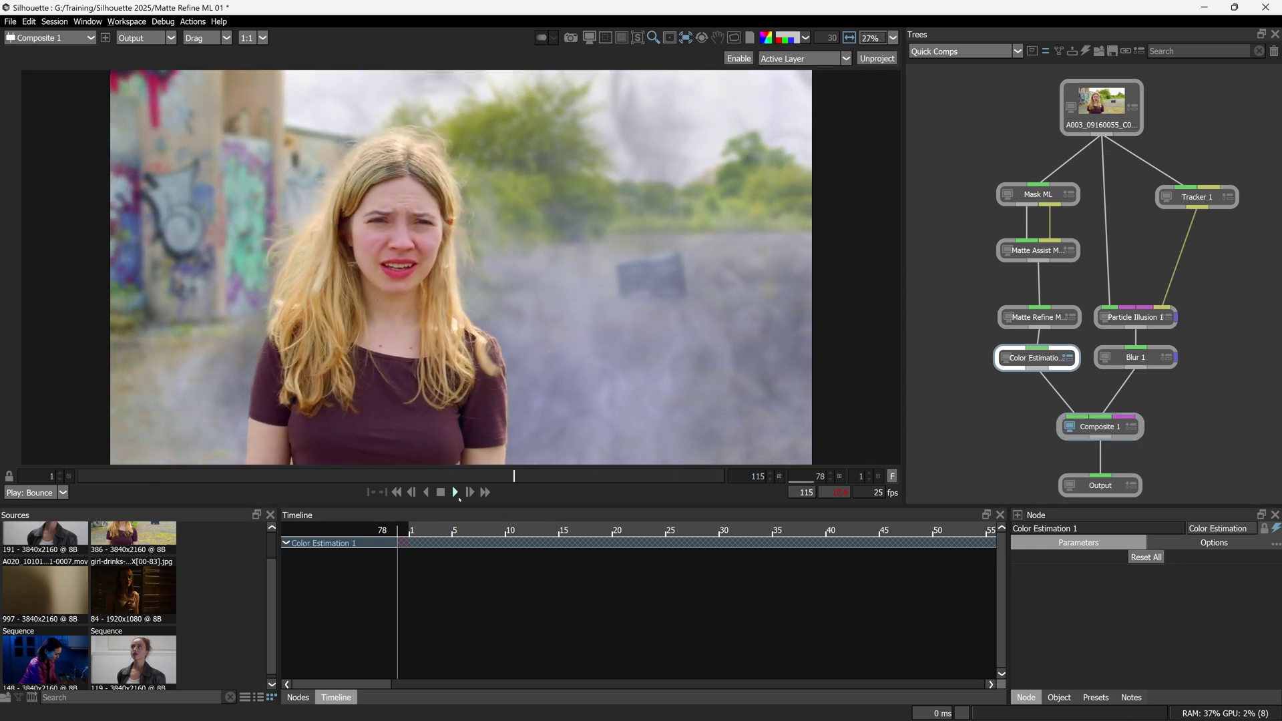